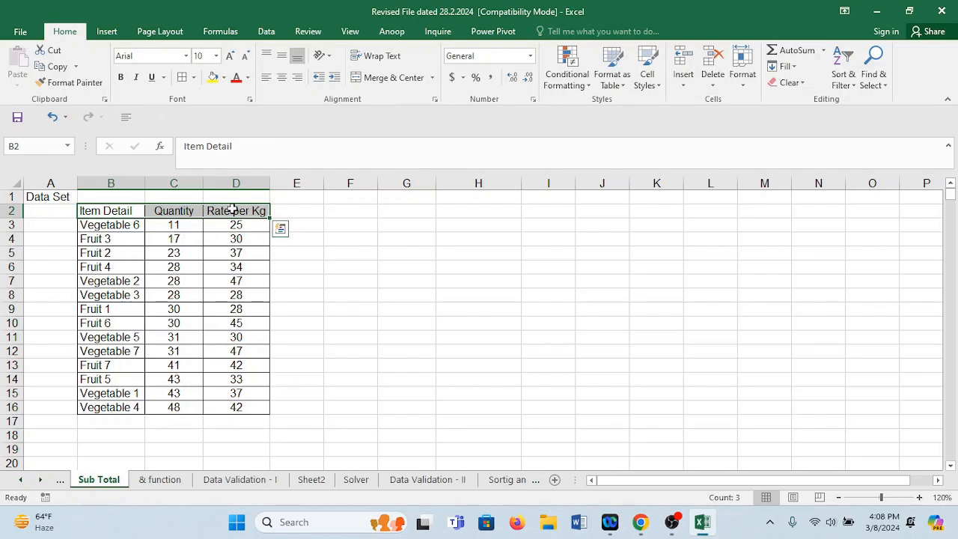
Make the header row B2:D2 bold and autofit the Quantity and Rate per Kg columns.
{"action": "key", "text": "ctrl+b"}
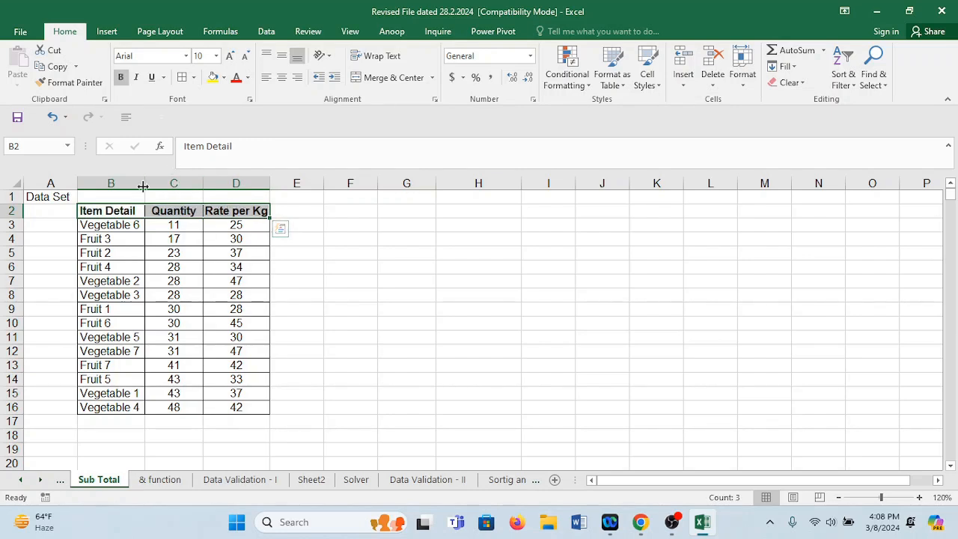
{"action": "double_click", "coordinate": [201, 186]}
{"action": "double_click", "coordinate": [261, 184]}
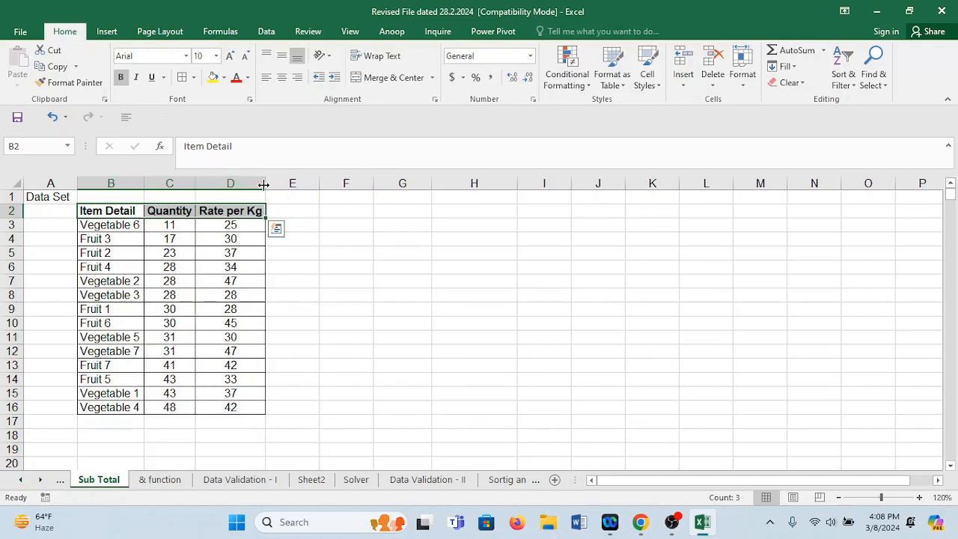
{"action": "left_click", "coordinate": [179, 211]}
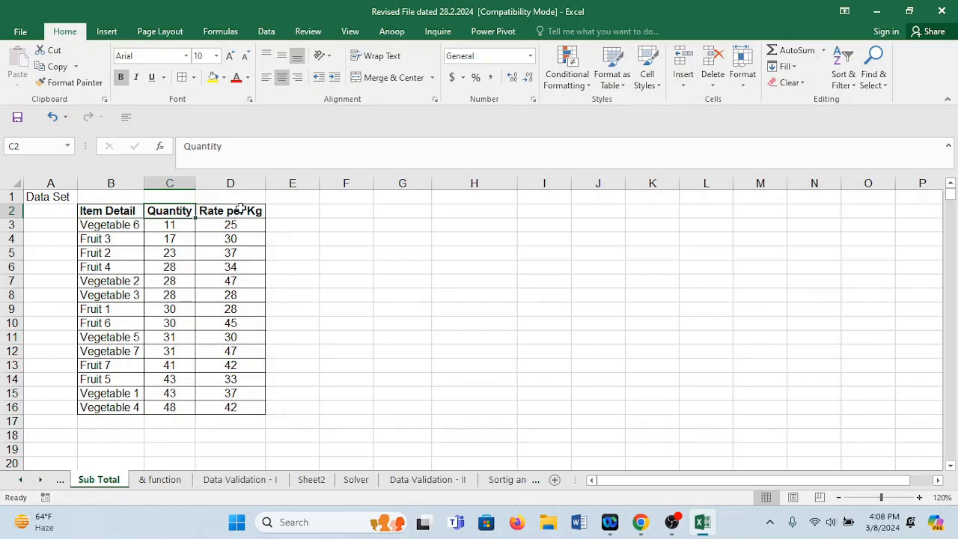
{"action": "left_click", "coordinate": [239, 212]}
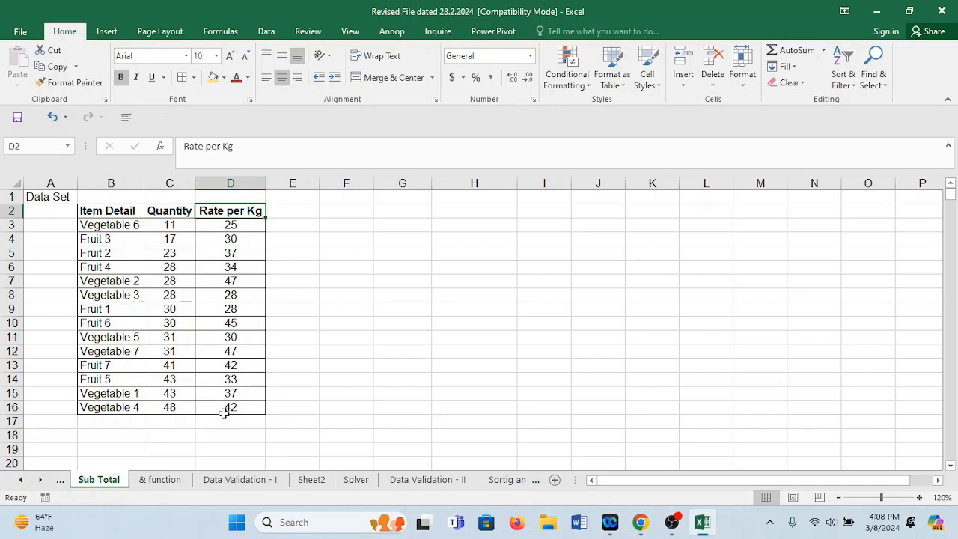
{"action": "left_click_drag", "start_coordinate": [121, 225], "coordinate": [171, 238]}
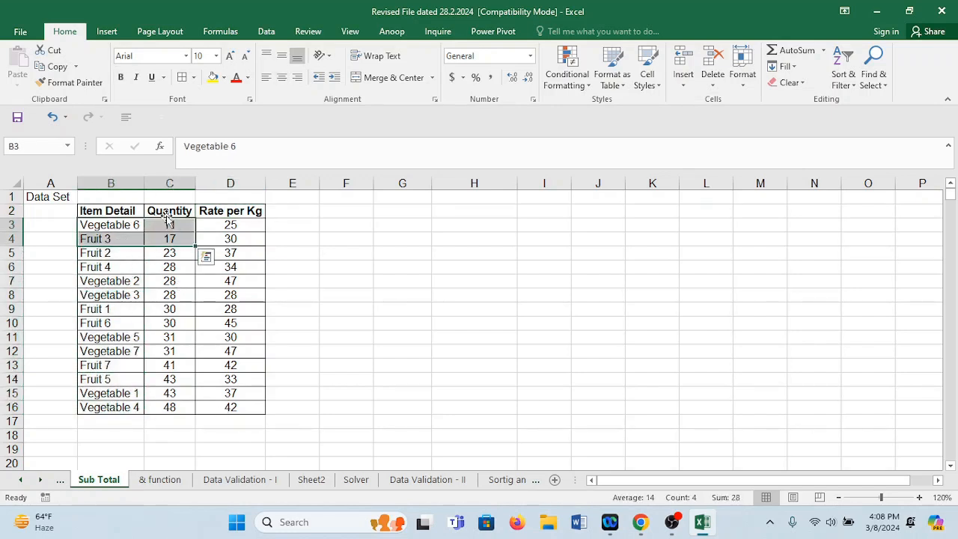
{"action": "left_click", "coordinate": [177, 225]}
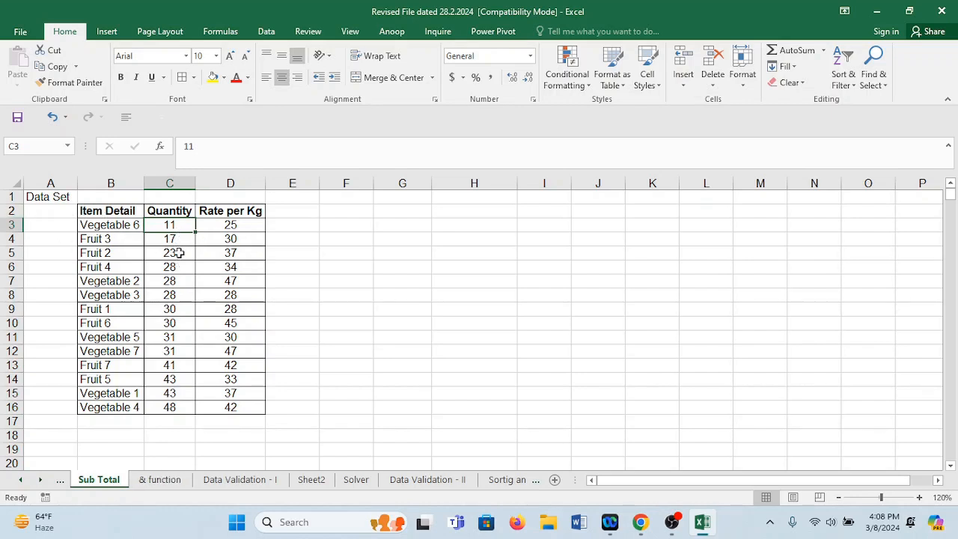
Calculate the average of the Quantity values C3:C16 with the AVERAGE function in cell C17.
{"action": "left_click", "coordinate": [184, 424]}
{"action": "type", "text": "="}
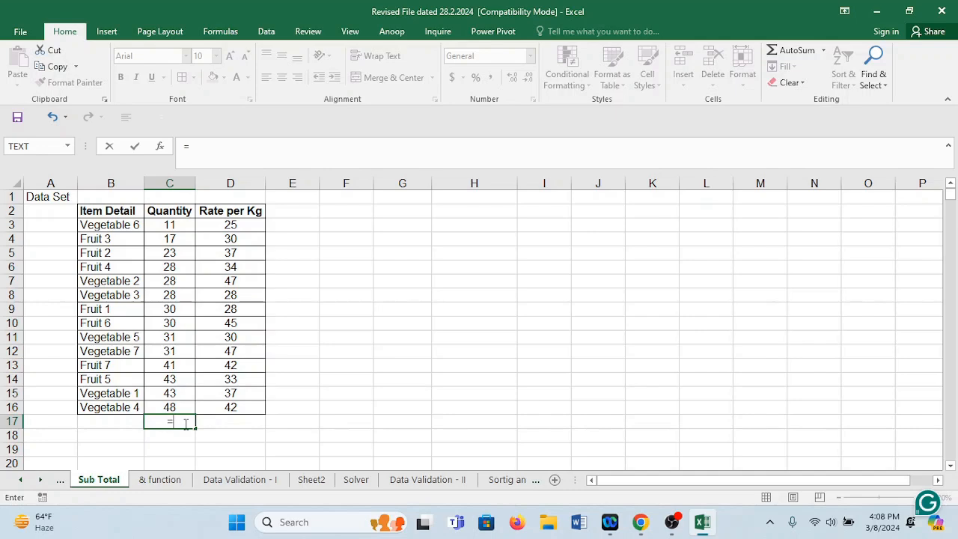
{"action": "type", "text": "av"}
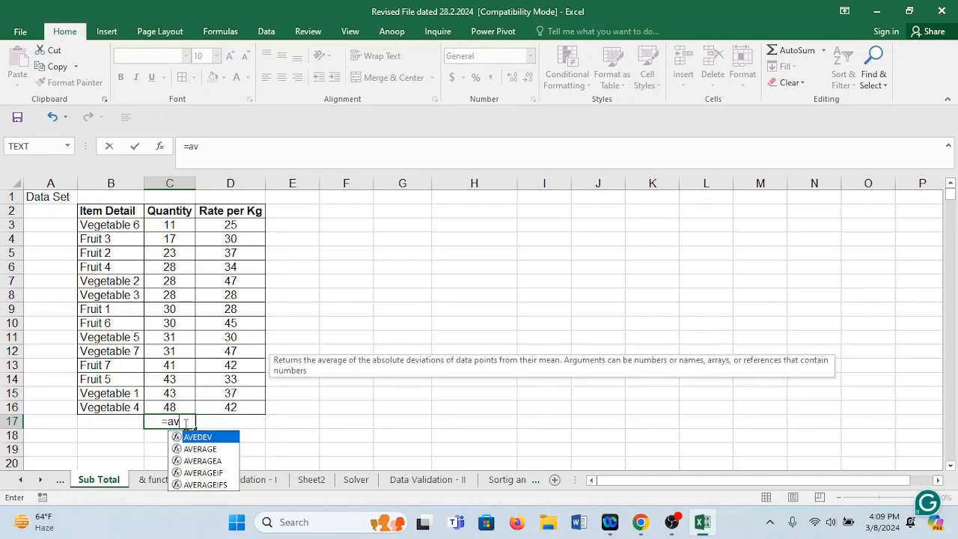
{"action": "type", "text": "e"}
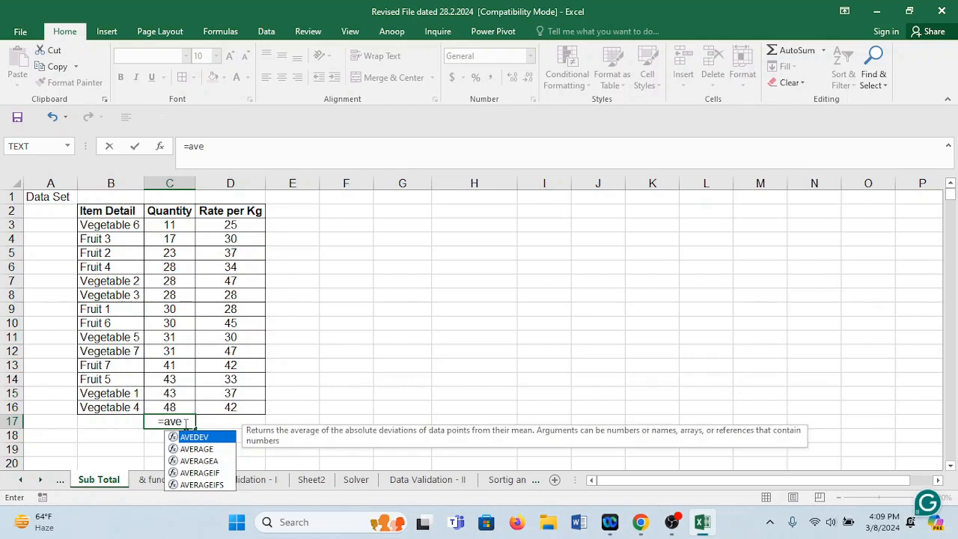
{"action": "key", "text": "Down"}
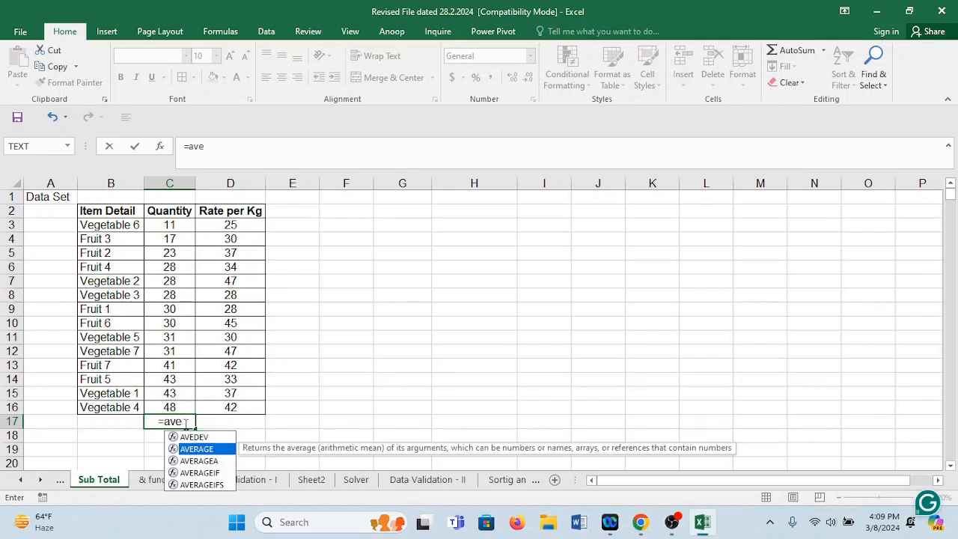
{"action": "key", "text": "Tab"}
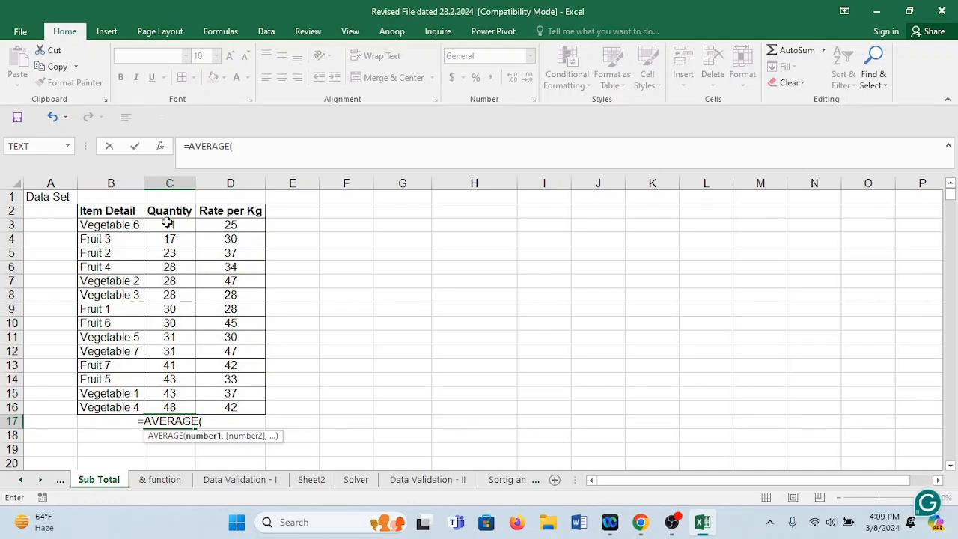
{"action": "left_click_drag", "start_coordinate": [169, 224], "coordinate": [175, 411]}
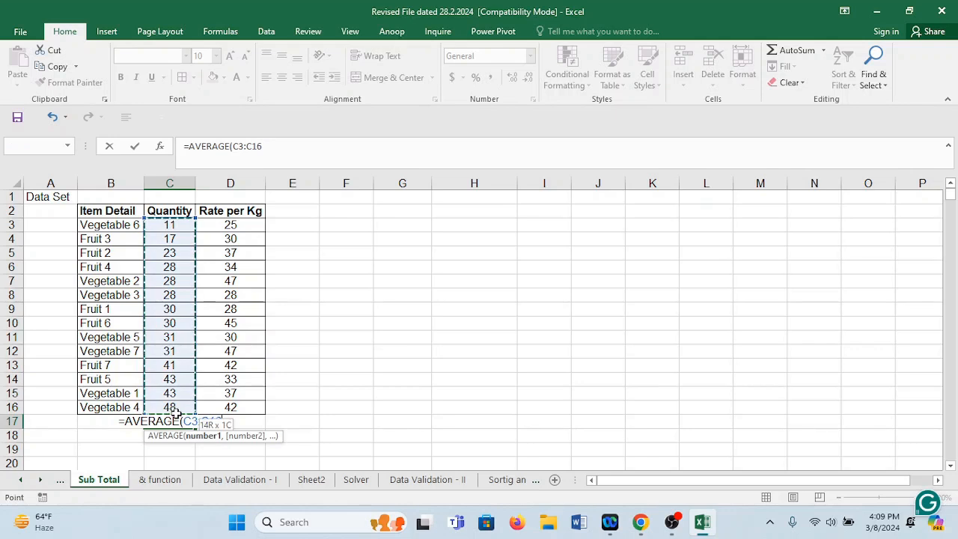
{"action": "key", "text": "Return"}
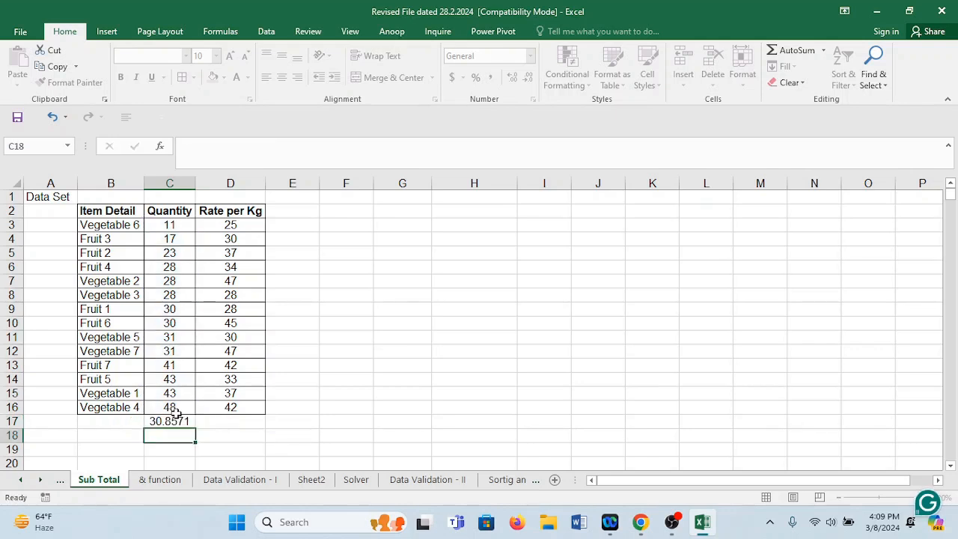
{"action": "left_click", "coordinate": [173, 422]}
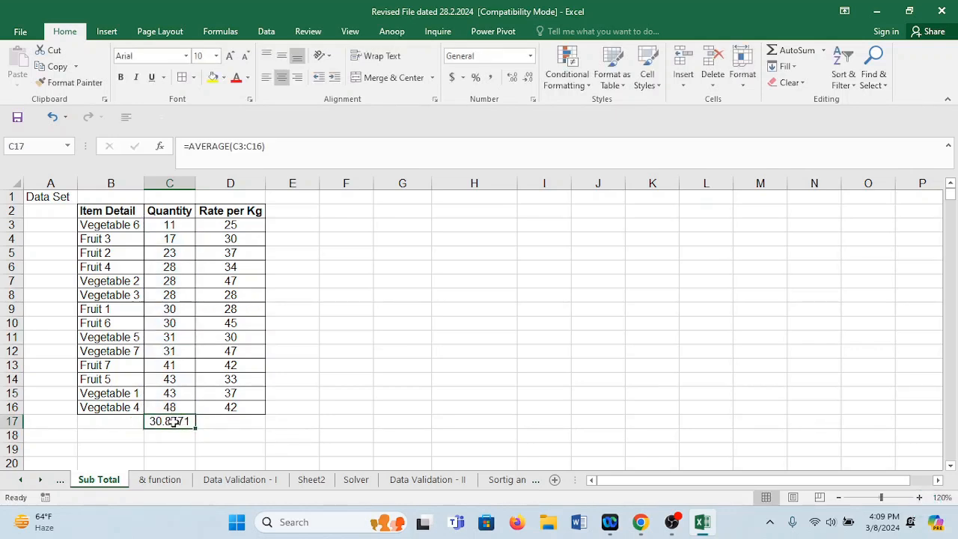
{"action": "left_click", "coordinate": [226, 421]}
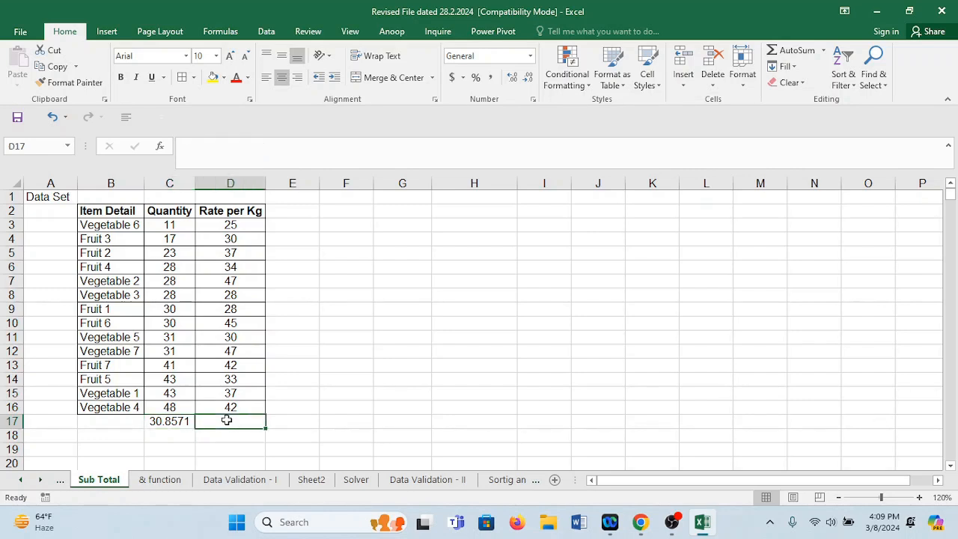
{"action": "type", "text": "="}
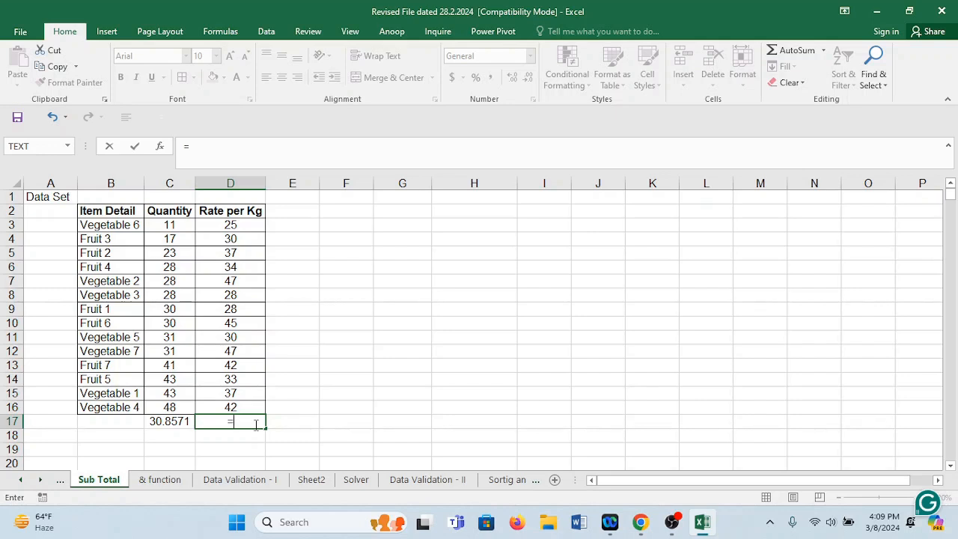
{"action": "type", "text": "sum"}
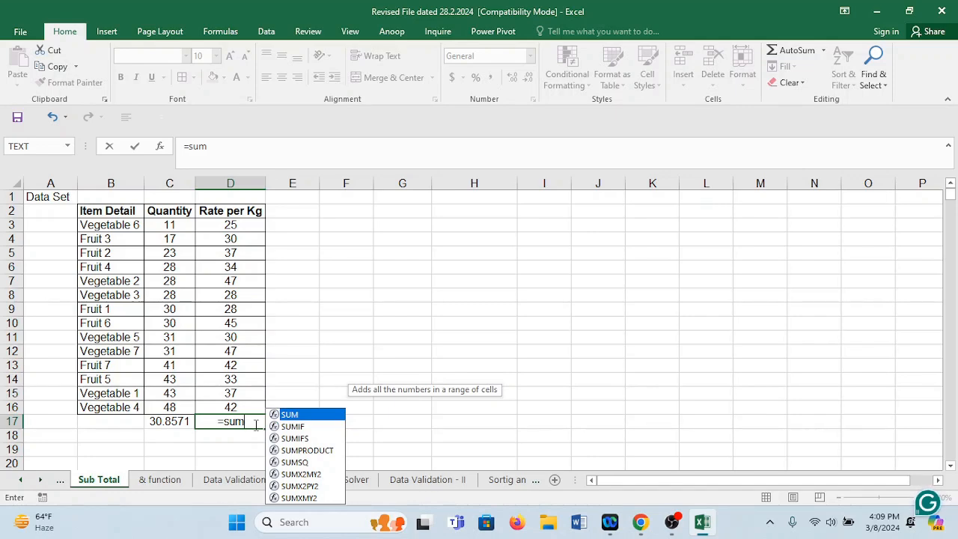
{"action": "key", "text": "BackSpace"}
{"action": "key", "text": "BackSpace"}
{"action": "key", "text": "BackSpace"}
{"action": "key", "text": "BackSpace"}
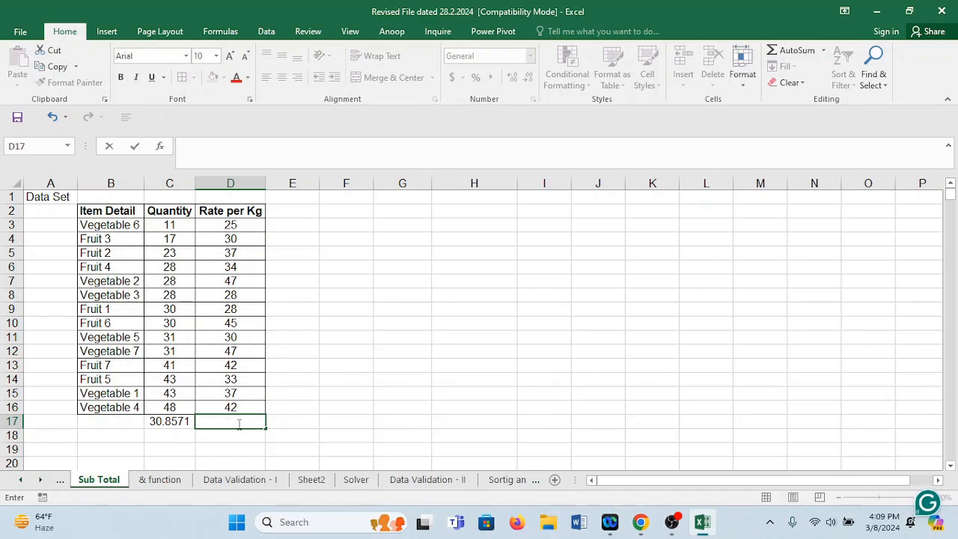
Replace the formula in C17 with a SUM of the Quantity values C3:C16.
{"action": "left_click", "coordinate": [161, 421]}
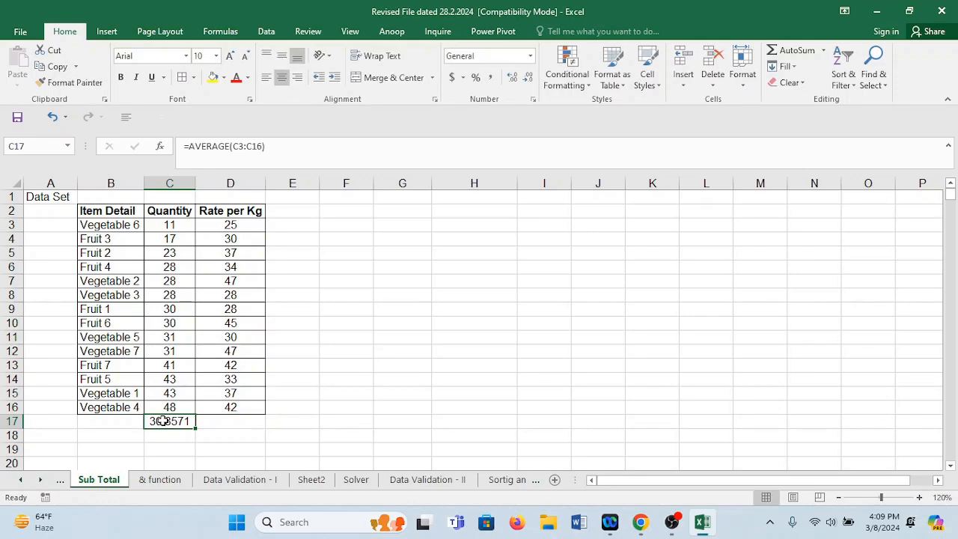
{"action": "key", "text": "Delete"}
{"action": "type", "text": "="}
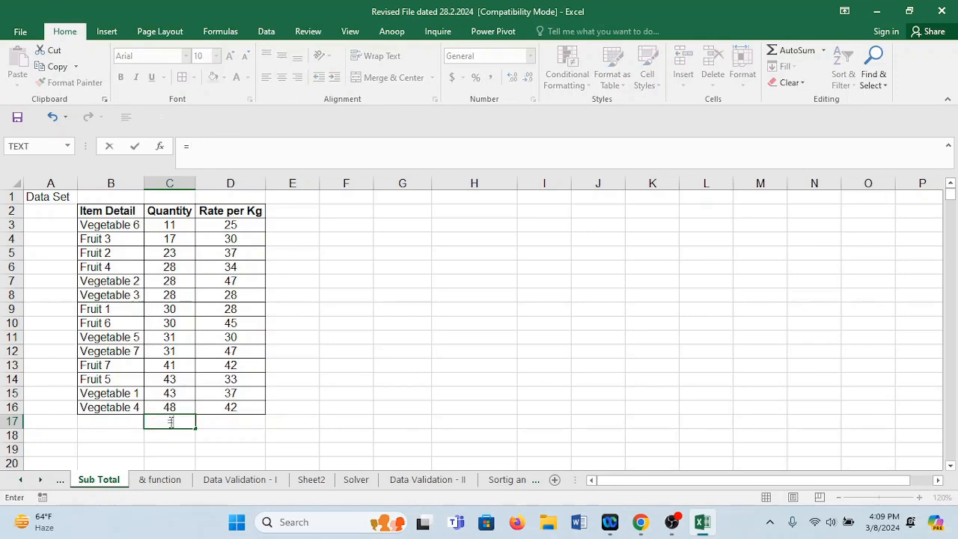
{"action": "type", "text": "sum"}
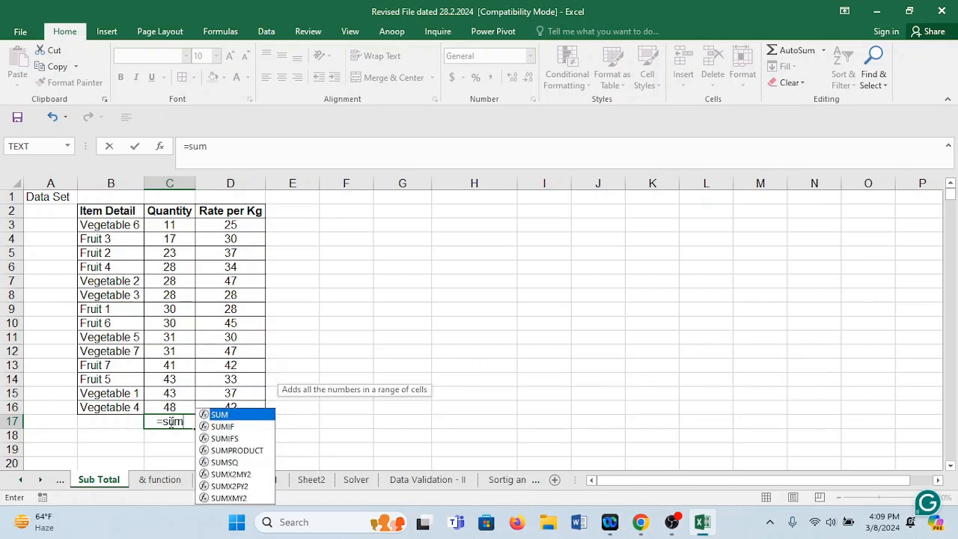
{"action": "key", "text": "Tab"}
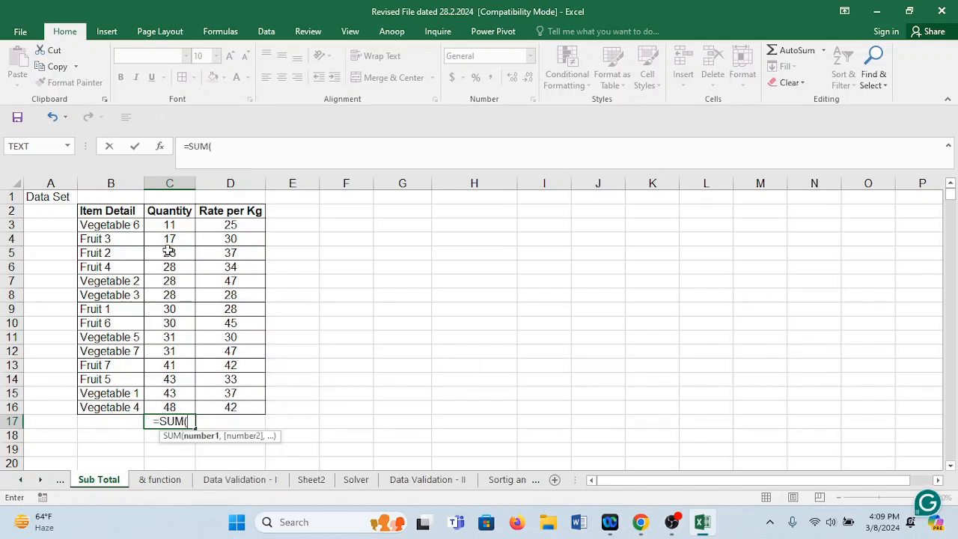
{"action": "left_click_drag", "start_coordinate": [169, 225], "coordinate": [182, 406]}
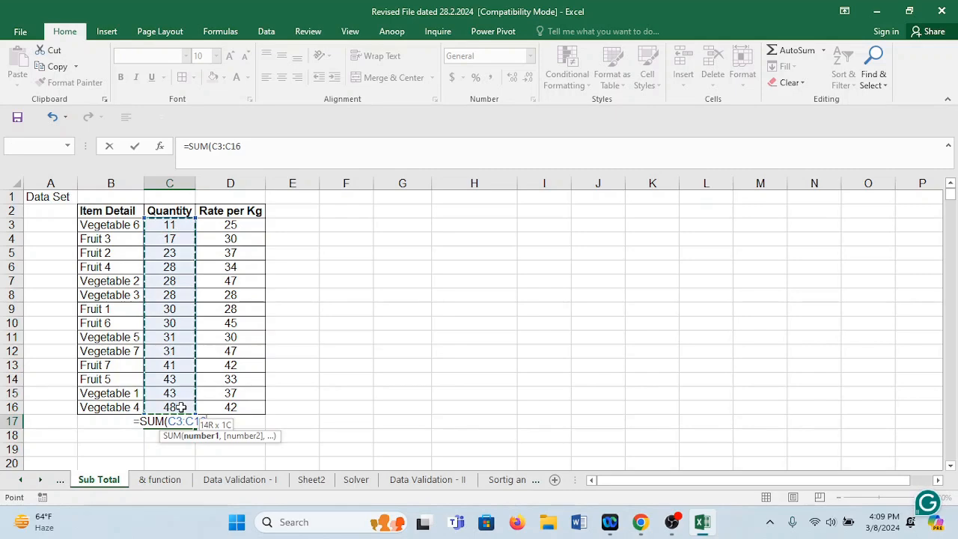
{"action": "key", "text": "Return"}
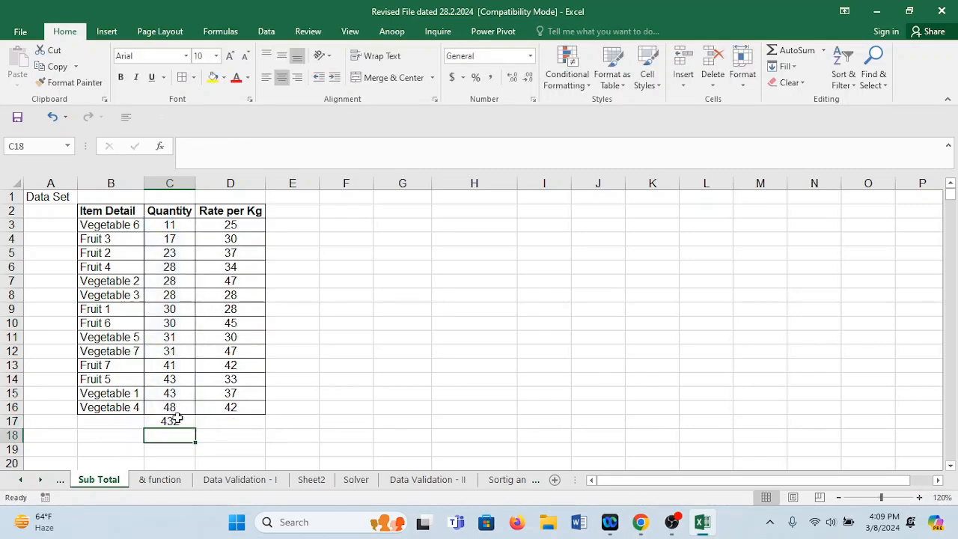
{"action": "left_click", "coordinate": [178, 420]}
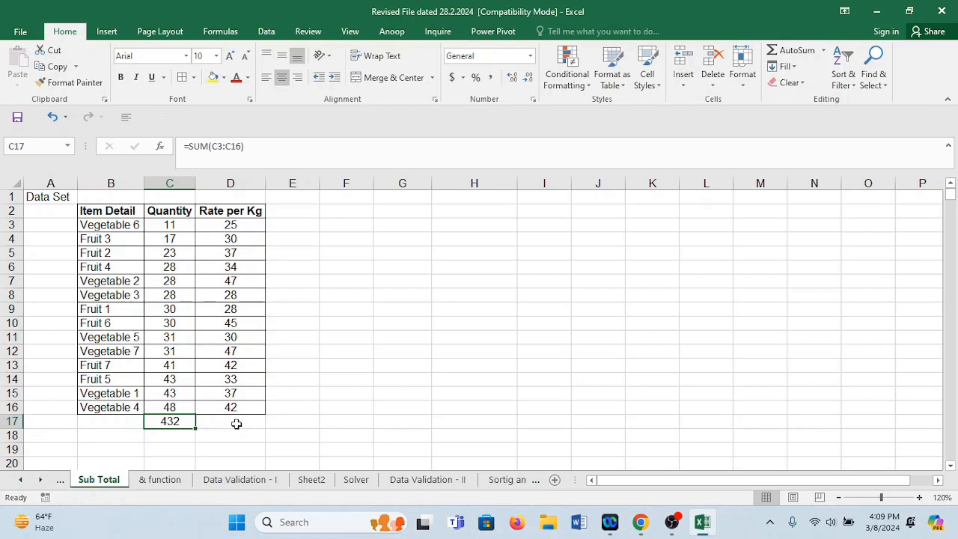
Calculate the average of the Rate per Kg values D3:D16 with the AVERAGE function in cell D17.
{"action": "left_click", "coordinate": [235, 424]}
{"action": "type", "text": "=aver"}
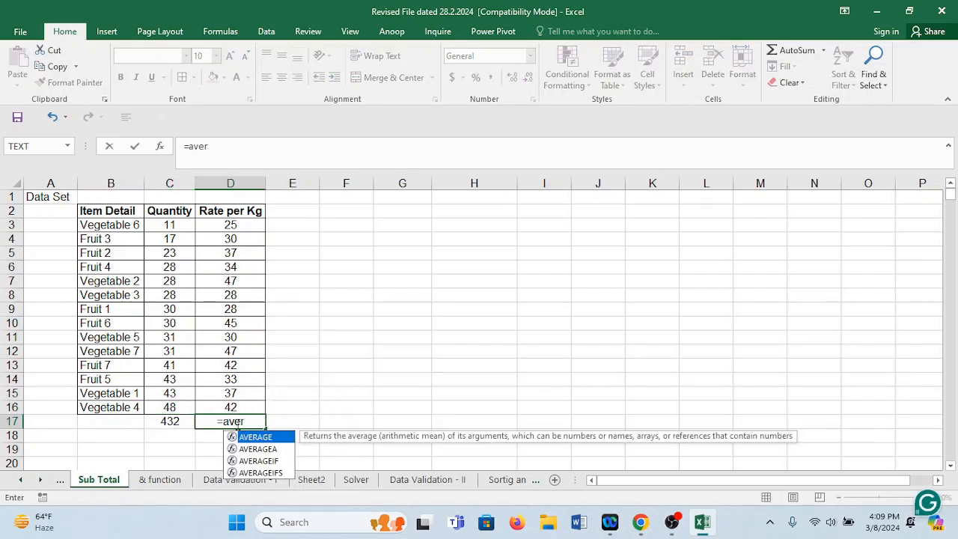
{"action": "key", "text": "Tab"}
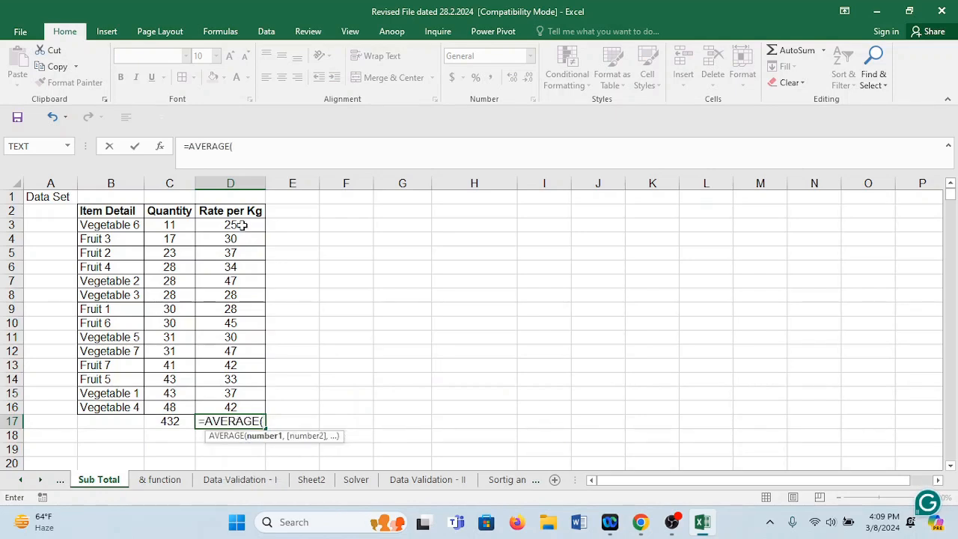
{"action": "left_click_drag", "start_coordinate": [241, 225], "coordinate": [237, 408]}
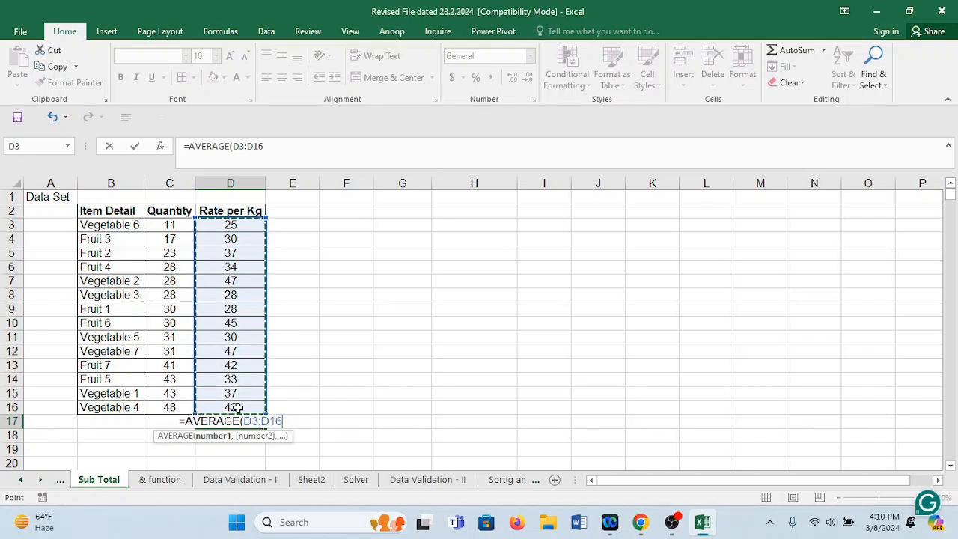
{"action": "key", "text": "Return"}
{"action": "left_click", "coordinate": [254, 422]}
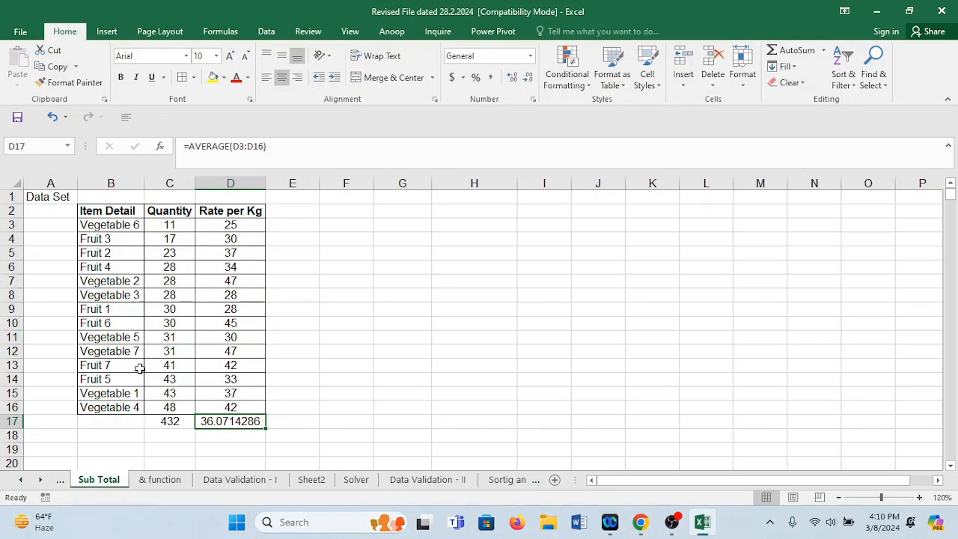
Label the results in row 17 by entering "Sum" in C18 and "Average" in D18.
{"action": "left_click", "coordinate": [170, 420]}
{"action": "left_click", "coordinate": [178, 437]}
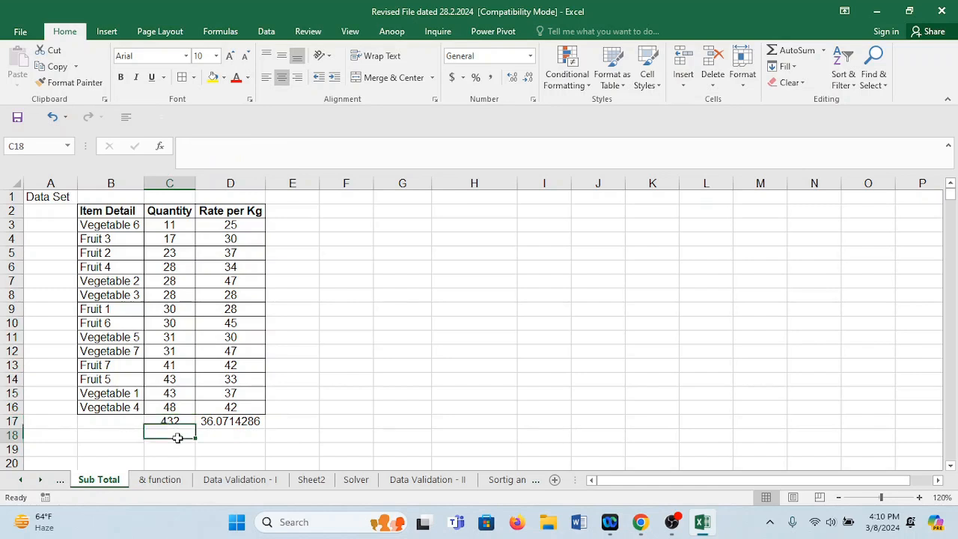
{"action": "type", "text": "Averag"}
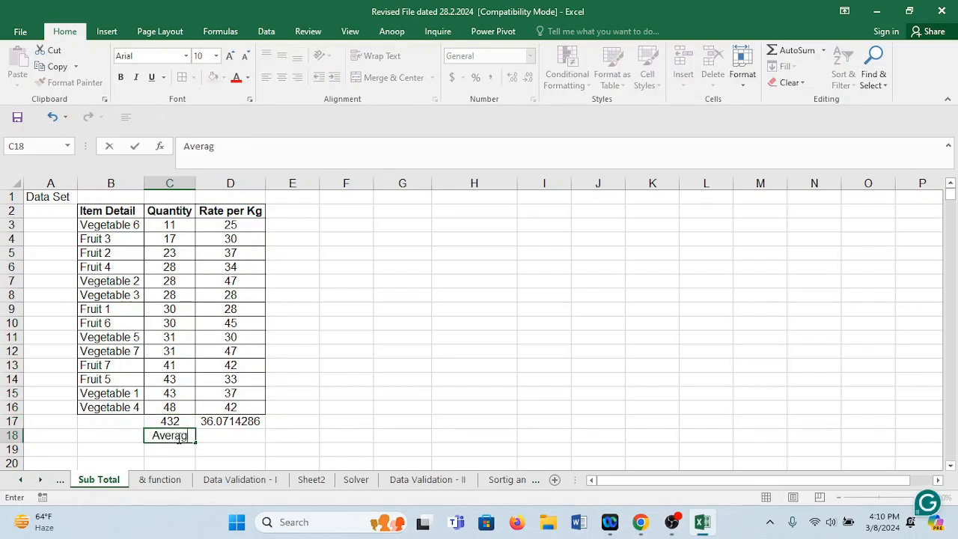
{"action": "key", "text": "BackSpace"}
{"action": "key", "text": "BackSpace"}
{"action": "key", "text": "BackSpace"}
{"action": "key", "text": "BackSpace"}
{"action": "key", "text": "BackSpace"}
{"action": "key", "text": "BackSpace"}
{"action": "type", "text": "Sum"}
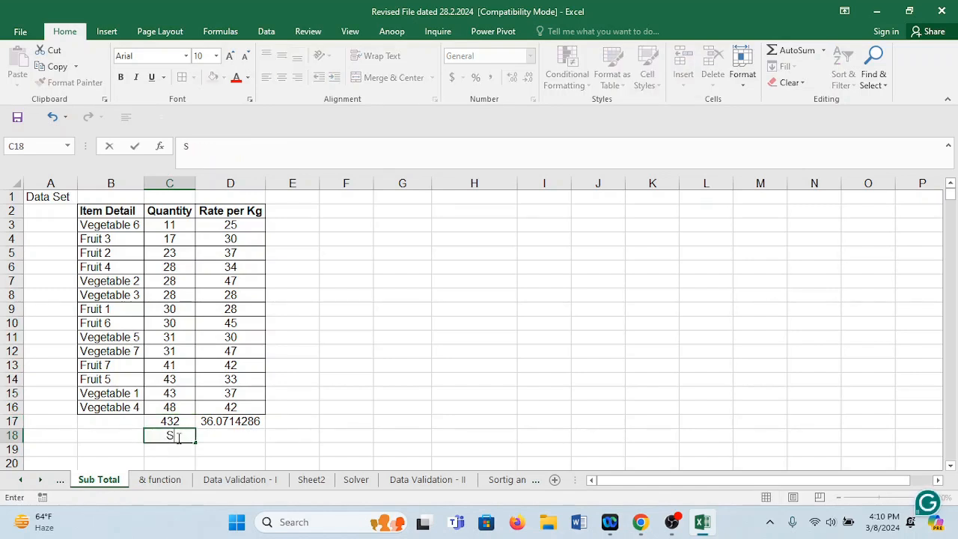
{"action": "left_click", "coordinate": [217, 436]}
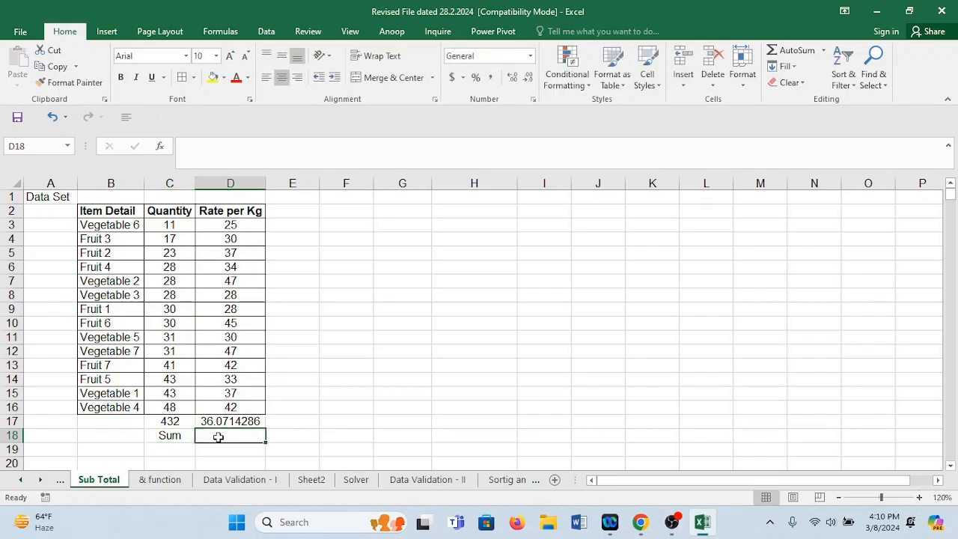
{"action": "type", "text": "Average"}
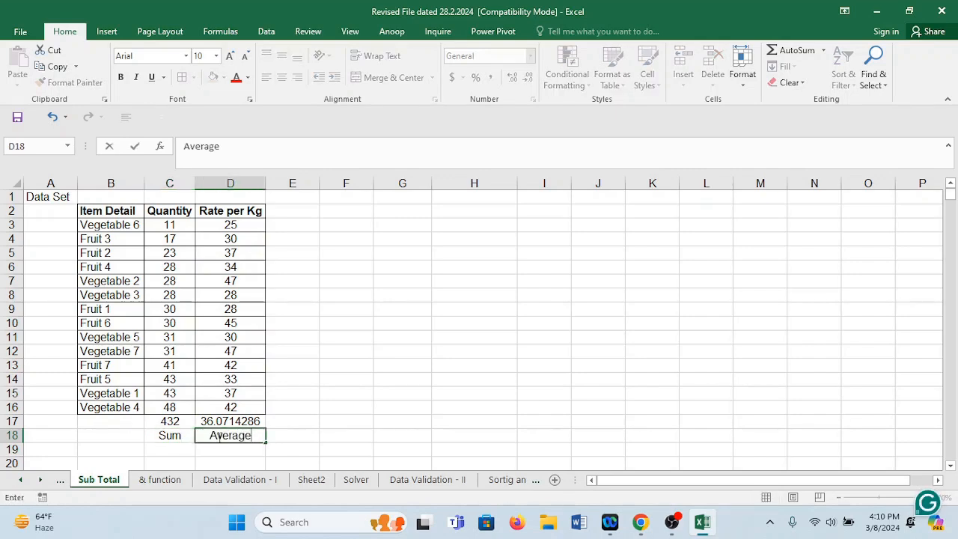
{"action": "left_click", "coordinate": [295, 424]}
Format the result cells C17:D17 as bold with a light blue fill.
{"action": "left_click", "coordinate": [182, 426]}
{"action": "left_click_drag", "start_coordinate": [182, 425], "coordinate": [235, 423]}
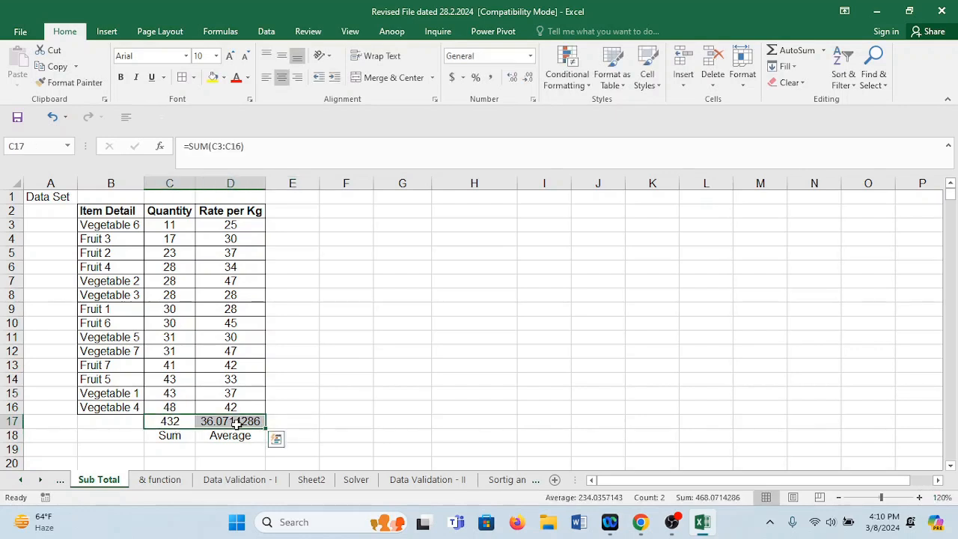
{"action": "key", "text": "ctrl+b"}
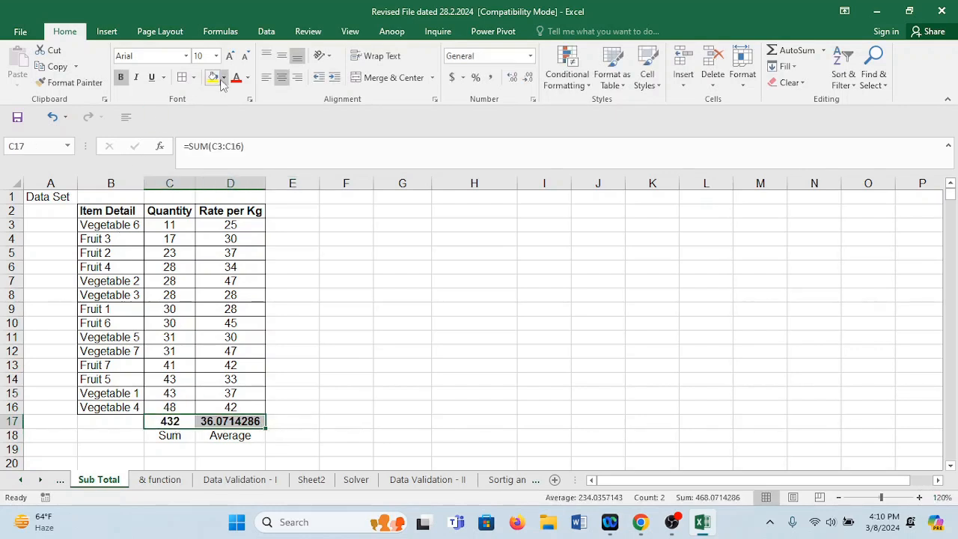
{"action": "left_click", "coordinate": [222, 78]}
{"action": "left_click", "coordinate": [263, 134]}
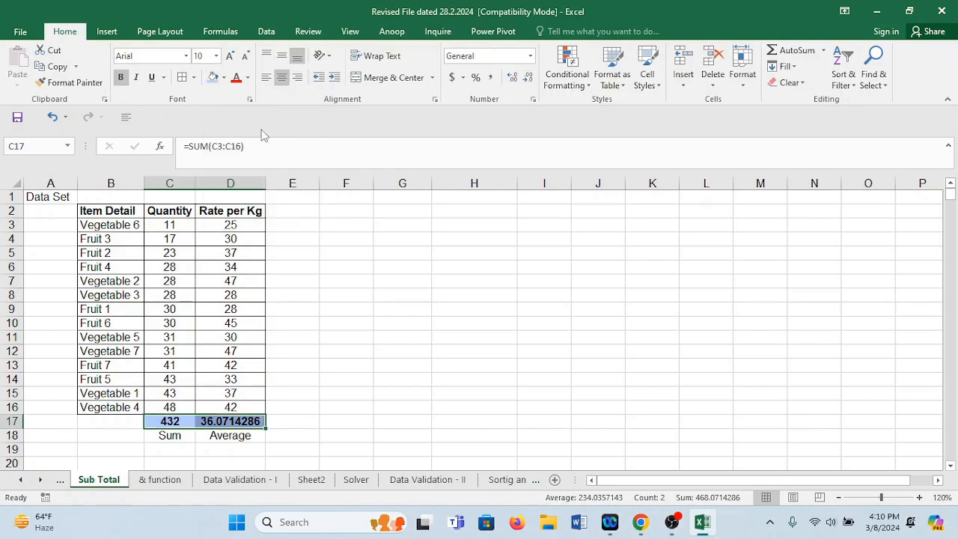
{"action": "left_click", "coordinate": [342, 383]}
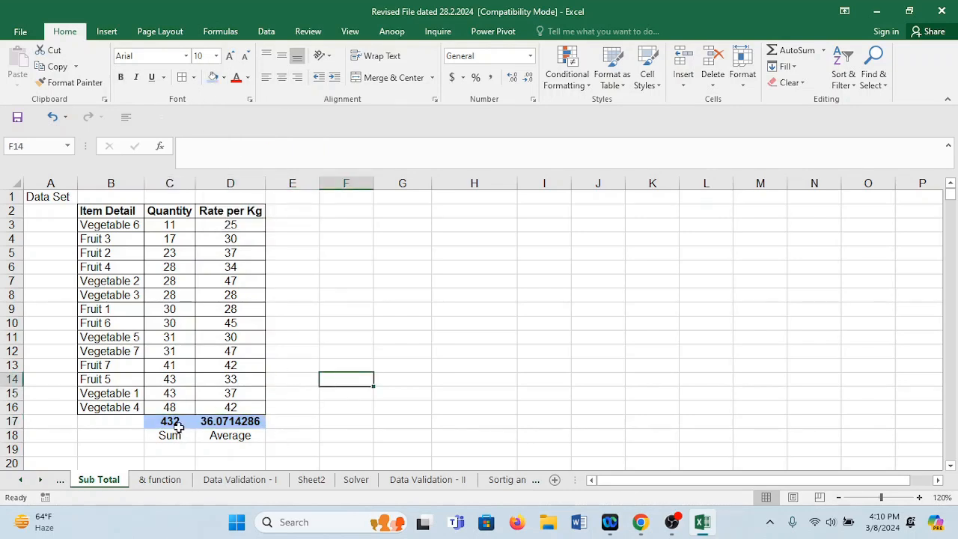
{"action": "left_click_drag", "start_coordinate": [179, 433], "coordinate": [203, 439]}
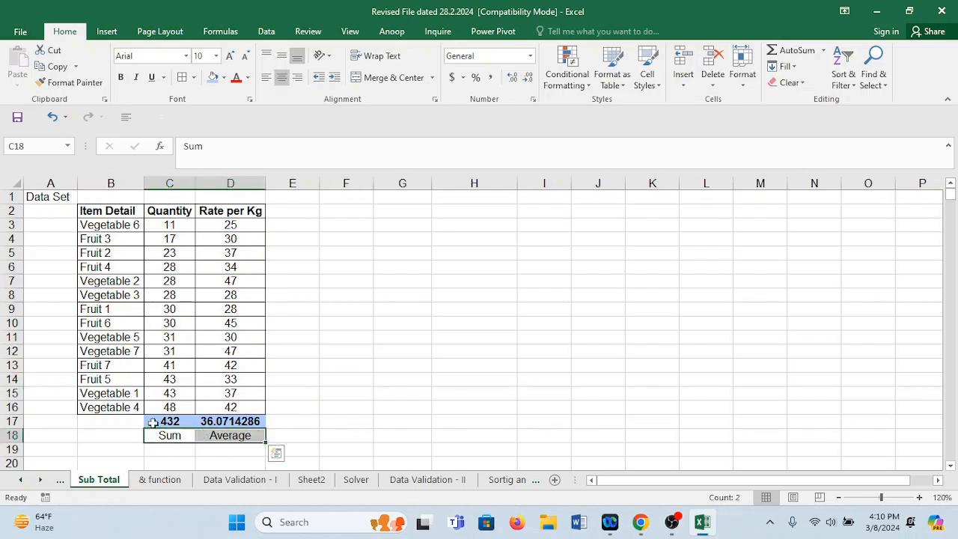
{"action": "left_click", "coordinate": [392, 297]}
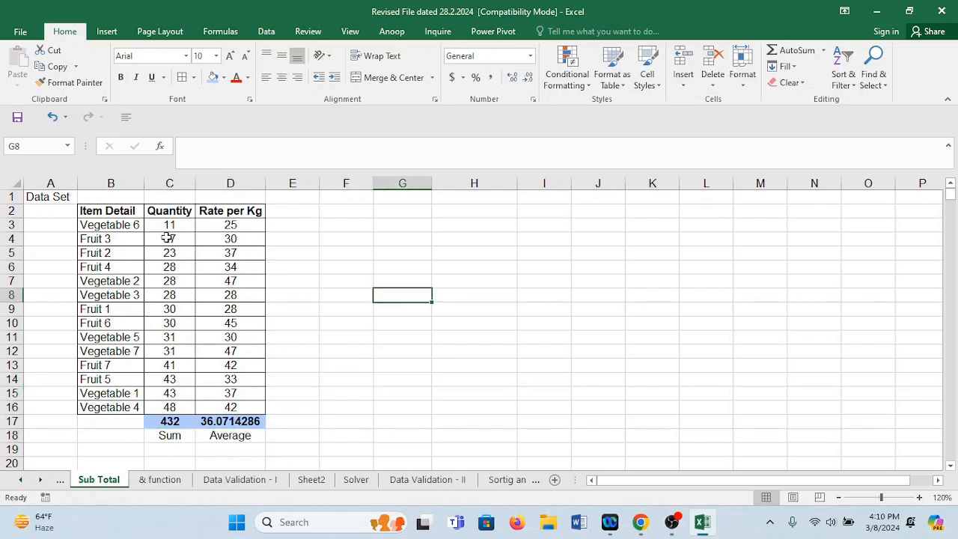
Turn on filters for the data set's header row and deselect all values in the Item Detail filter.
{"action": "left_click", "coordinate": [96, 211]}
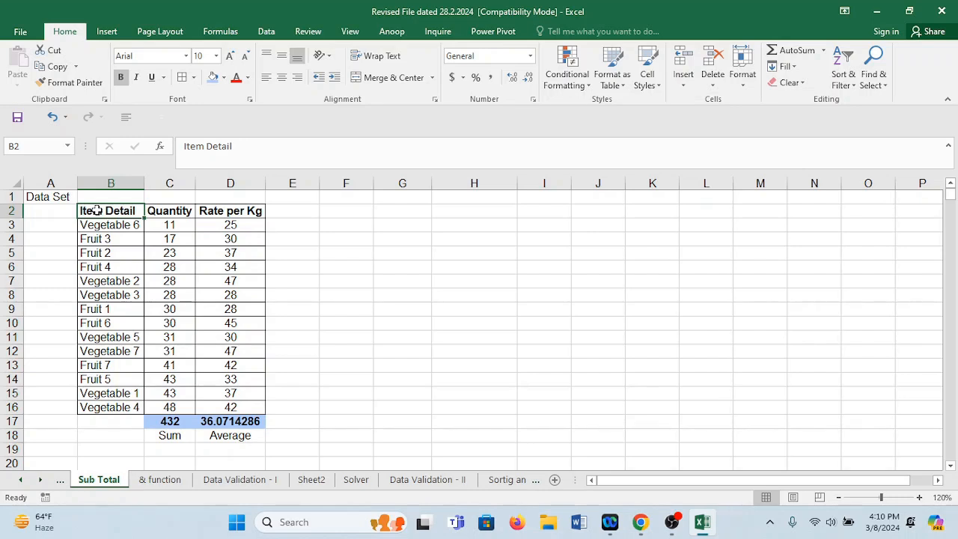
{"action": "key", "text": "ctrl+shift+l"}
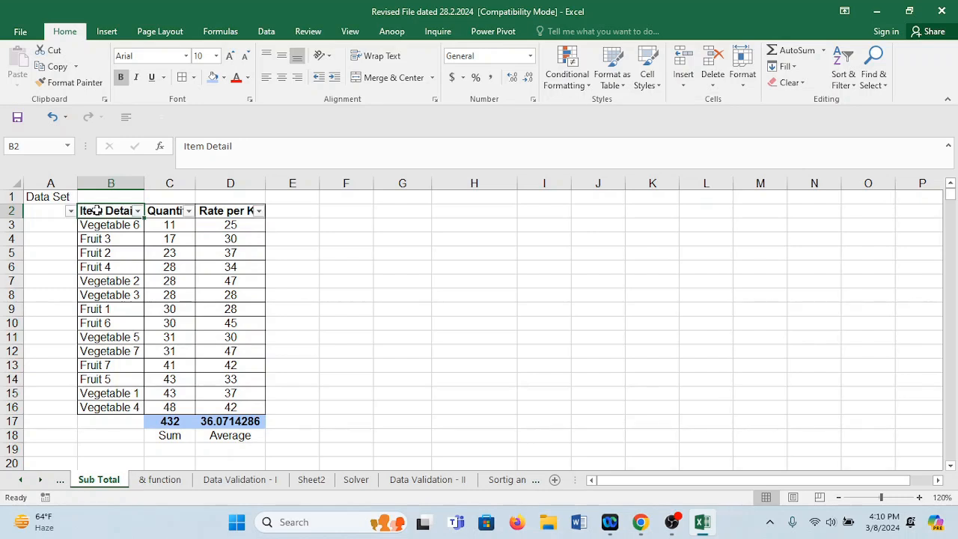
{"action": "left_click", "coordinate": [139, 211]}
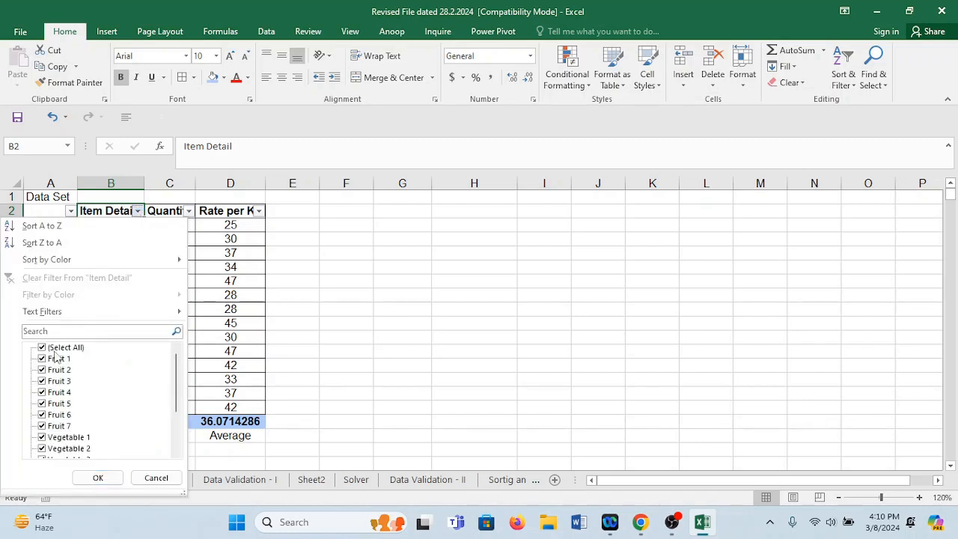
{"action": "left_click", "coordinate": [42, 439]}
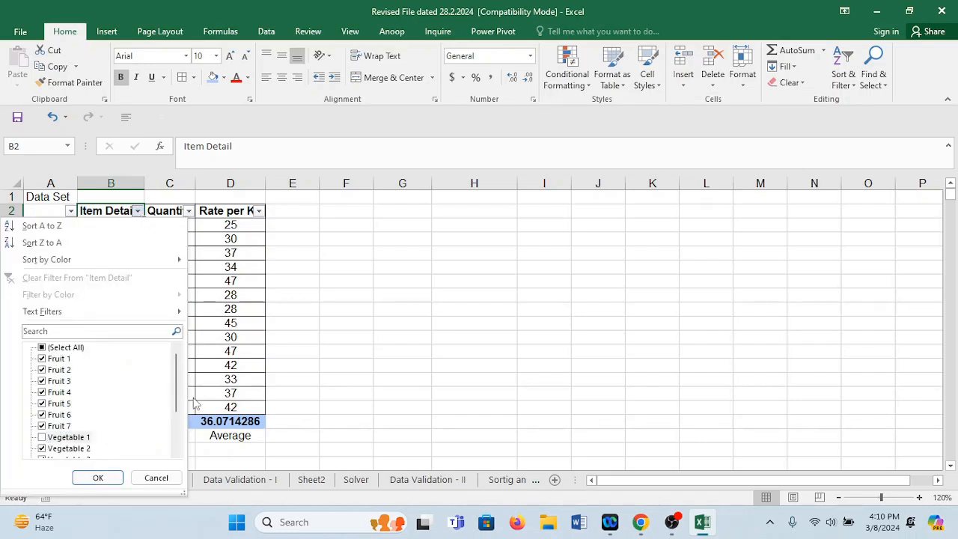
{"action": "left_click", "coordinate": [43, 348]}
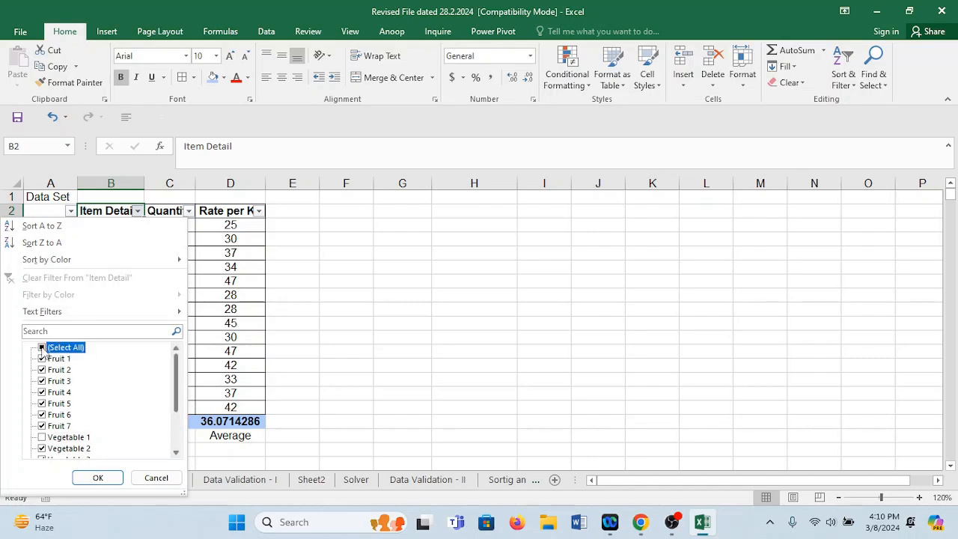
{"action": "left_click", "coordinate": [47, 349]}
Filter the Item Detail column to show only Fruit 1 through Fruit 7 and blanks.
{"action": "left_click", "coordinate": [43, 359]}
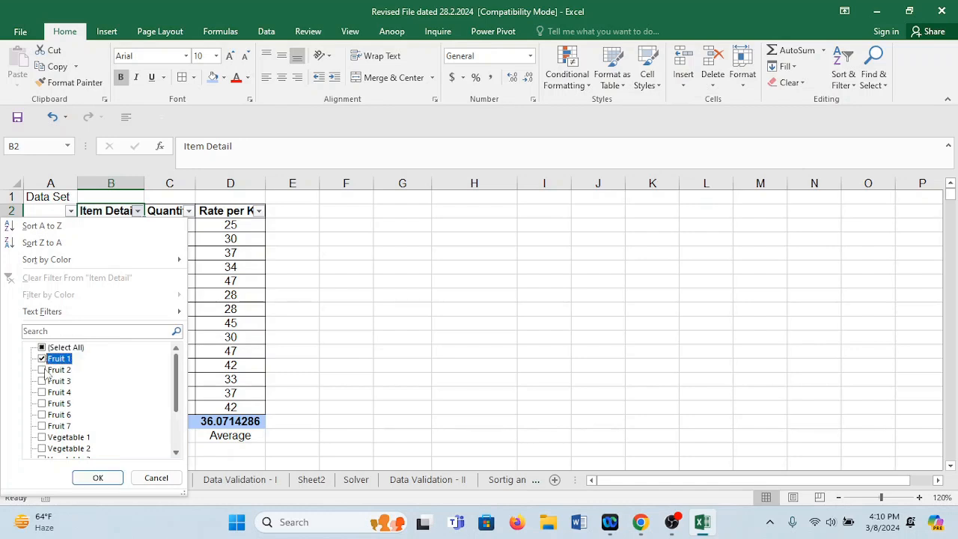
{"action": "left_click", "coordinate": [42, 370]}
{"action": "left_click", "coordinate": [43, 381]}
{"action": "left_click", "coordinate": [42, 393]}
{"action": "left_click", "coordinate": [42, 404]}
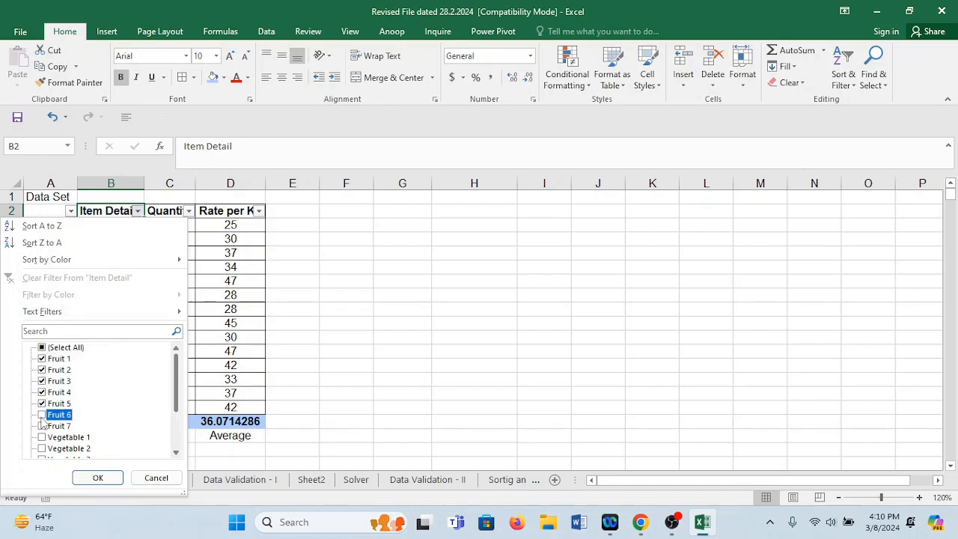
{"action": "left_click", "coordinate": [43, 415]}
{"action": "left_click", "coordinate": [42, 426]}
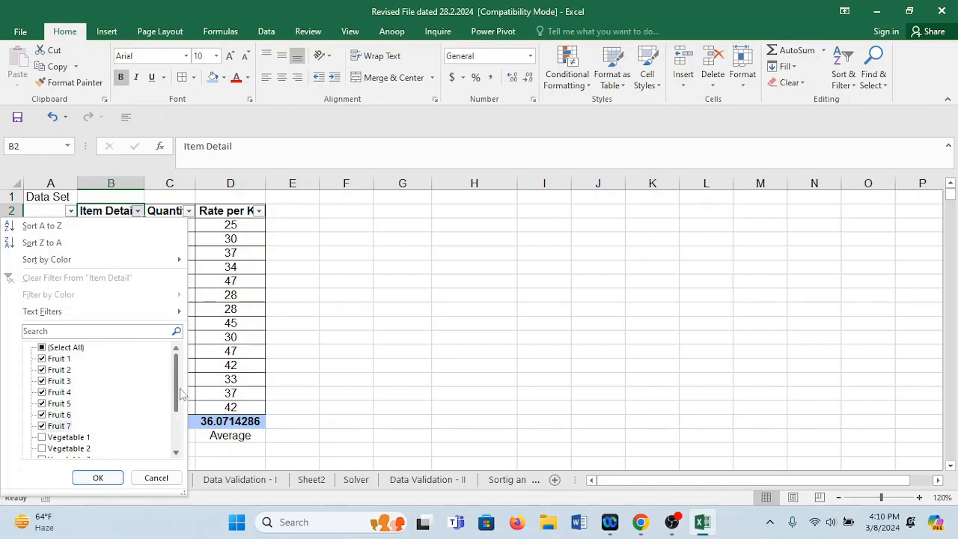
{"action": "left_click_drag", "start_coordinate": [178, 412], "coordinate": [173, 446]}
{"action": "left_click", "coordinate": [63, 448]}
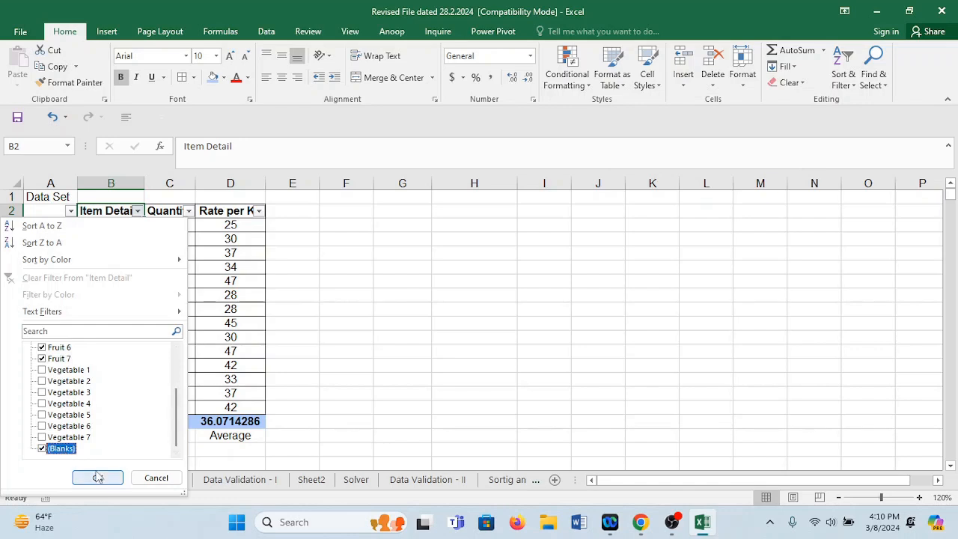
{"action": "left_click", "coordinate": [98, 478]}
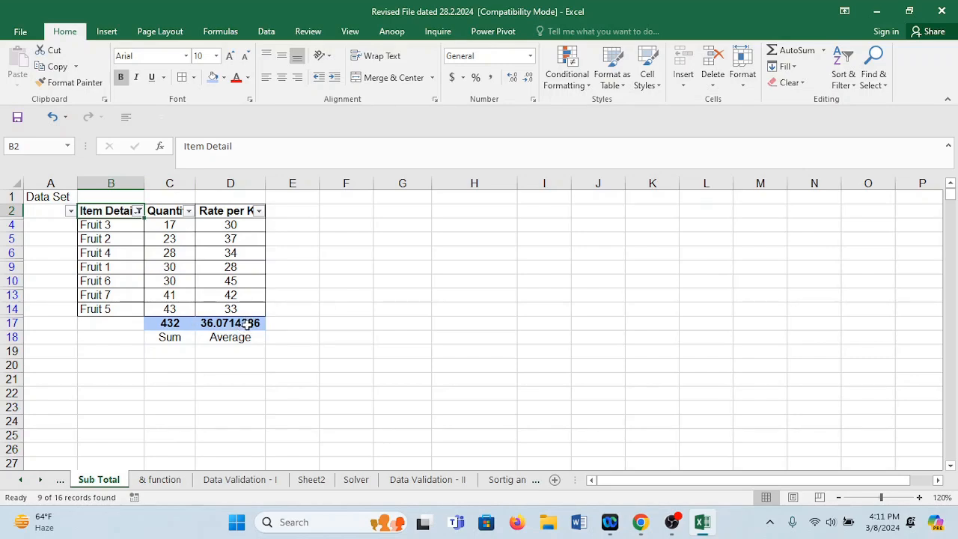
Sum the visible fruit quantities C4, C5, C6, C9, C10, C13 and C14 in C19, and compare the result with those quantities and C17.
{"action": "left_click", "coordinate": [180, 352]}
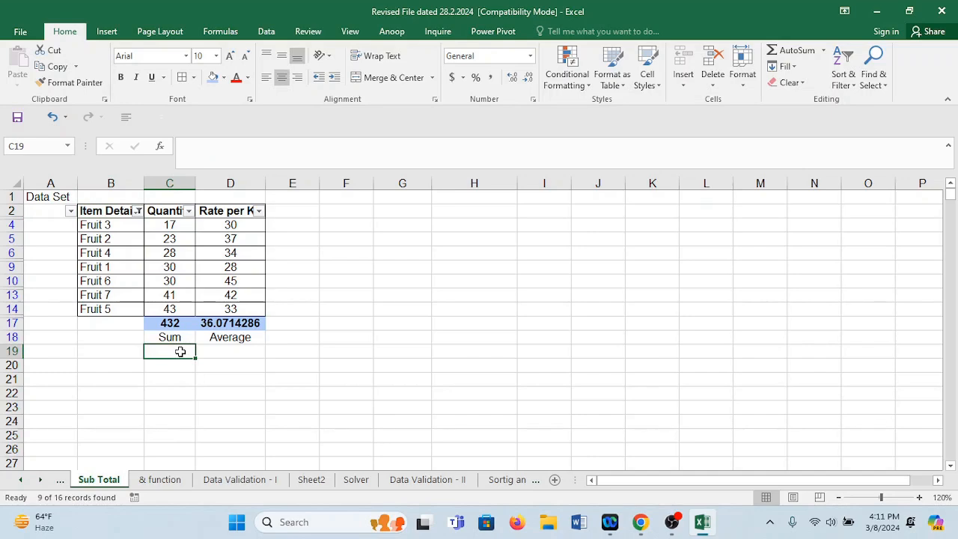
{"action": "type", "text": "=av"}
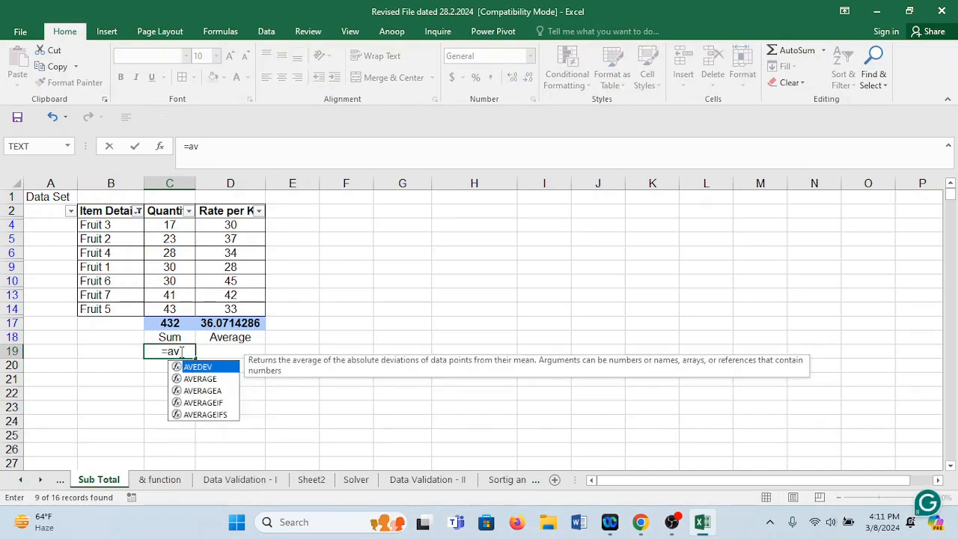
{"action": "key", "text": "BackSpace"}
{"action": "key", "text": "BackSpace"}
{"action": "type", "text": "sum"}
{"action": "key", "text": "Tab"}
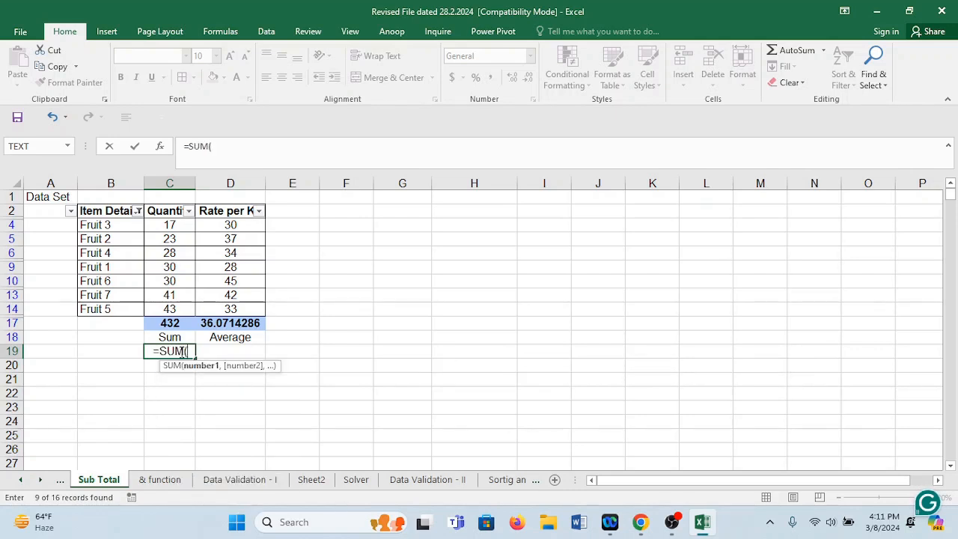
{"action": "mouse_move", "coordinate": [179, 224]}
{"action": "left_mouse_down"}
{"action": "mouse_move", "coordinate": [182, 240]}
{"action": "mouse_move", "coordinate": [179, 226]}
{"action": "left_mouse_up"}
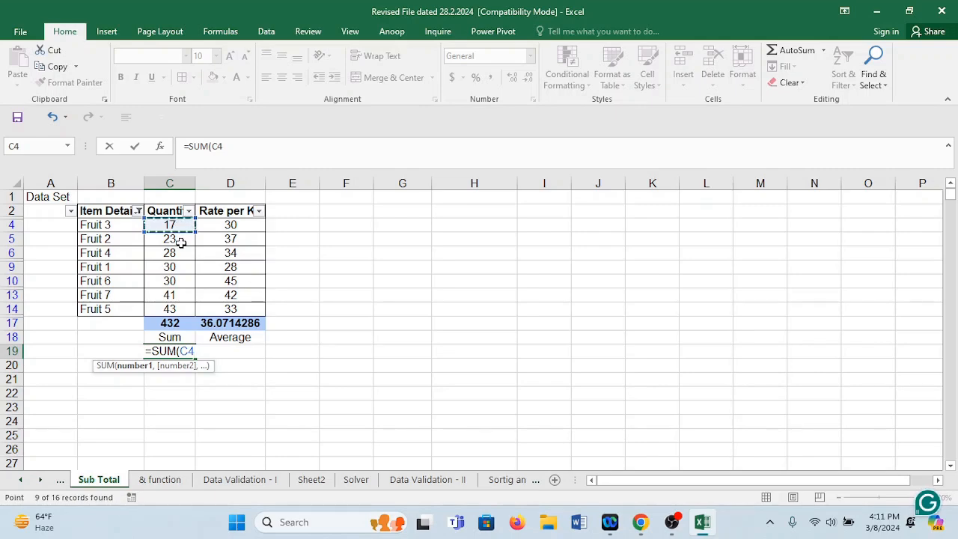
{"action": "type", "text": ","}
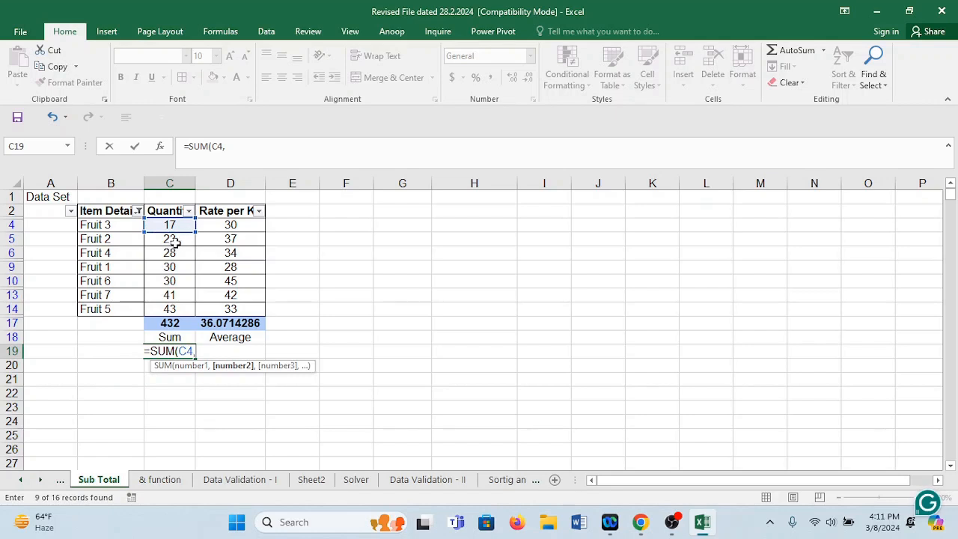
{"action": "left_click", "coordinate": [174, 239]}
{"action": "type", "text": ","}
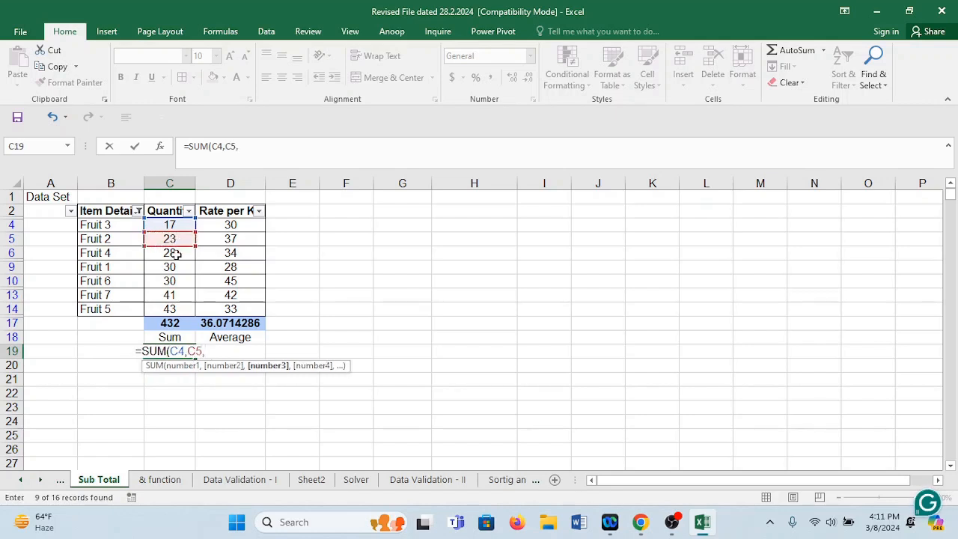
{"action": "left_click", "coordinate": [175, 254]}
{"action": "type", "text": ","}
{"action": "left_click", "coordinate": [172, 268]}
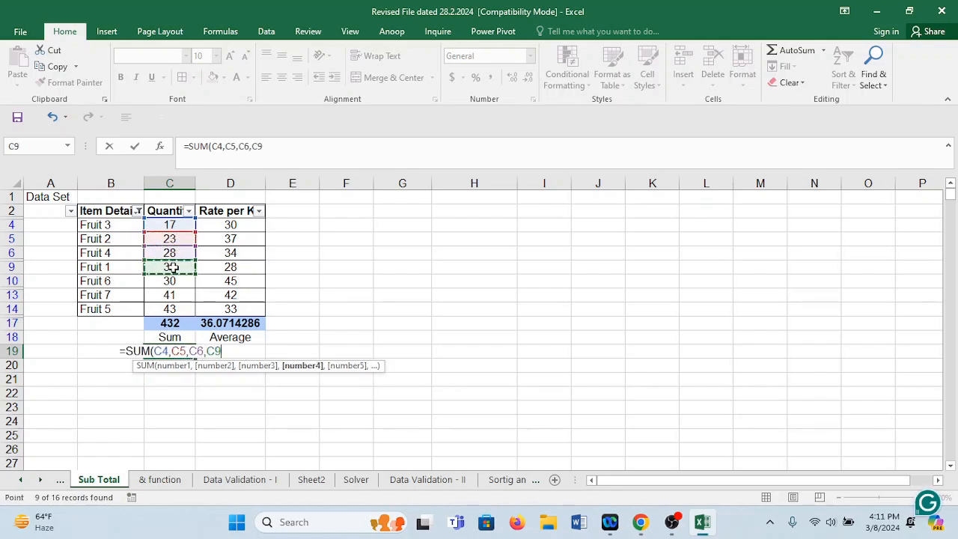
{"action": "type", "text": ","}
{"action": "left_click", "coordinate": [172, 280]}
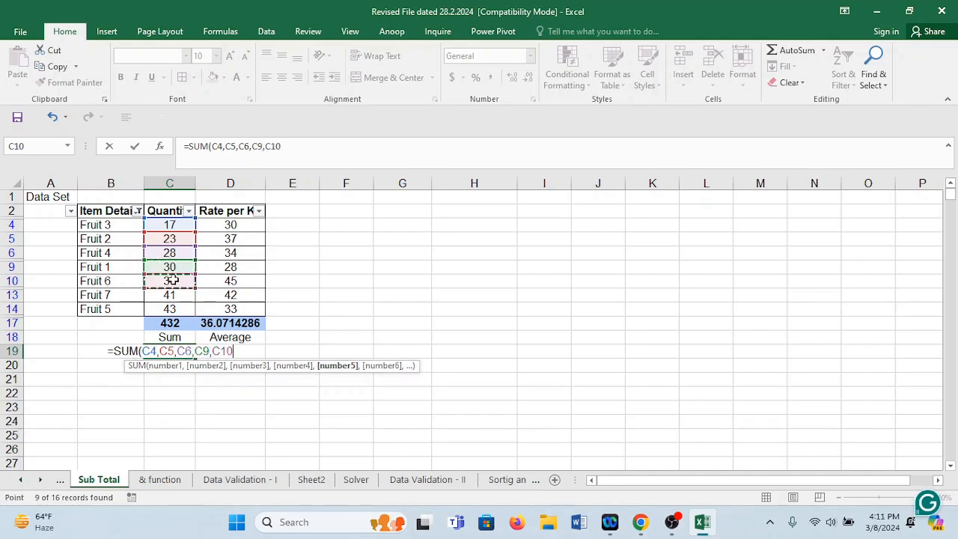
{"action": "type", "text": ","}
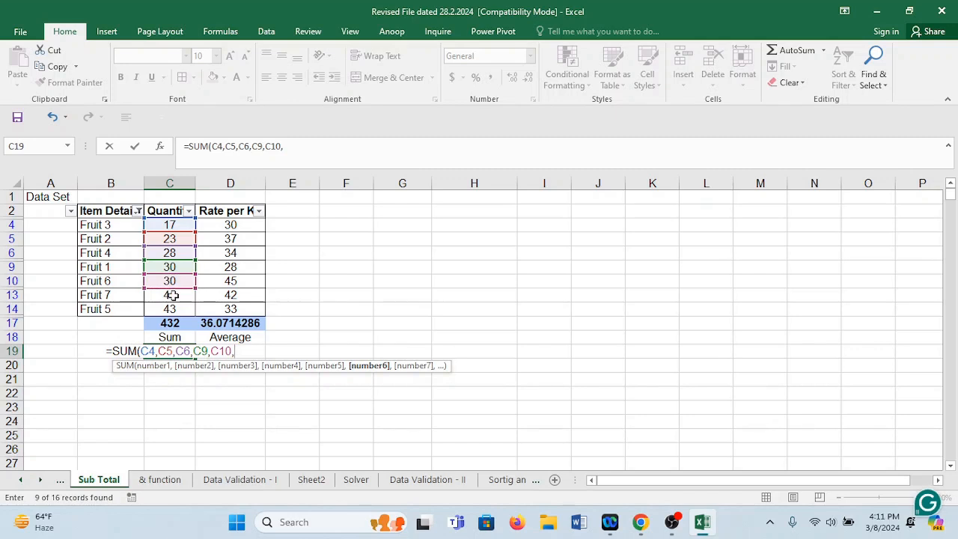
{"action": "left_click", "coordinate": [172, 295]}
{"action": "type", "text": ","}
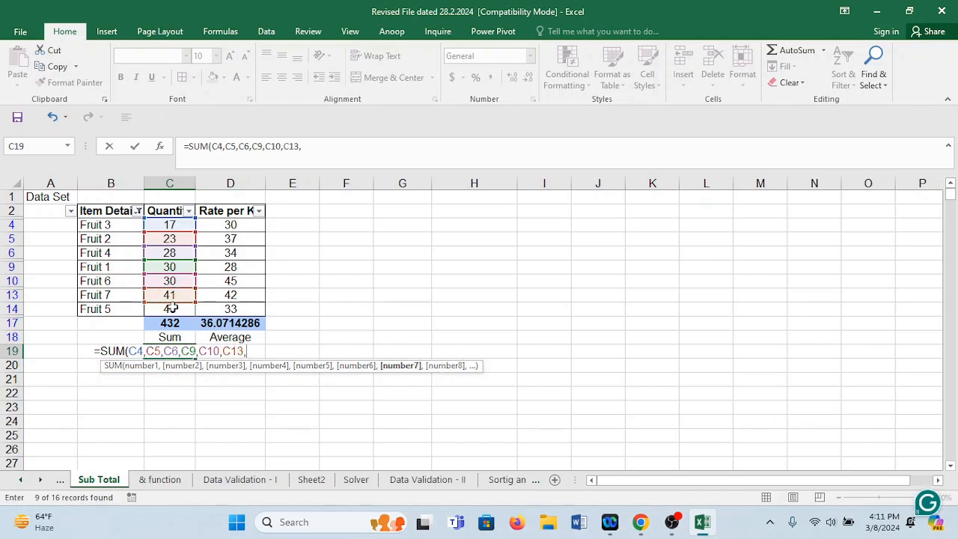
{"action": "left_click", "coordinate": [171, 309]}
{"action": "type", "text": ")"}
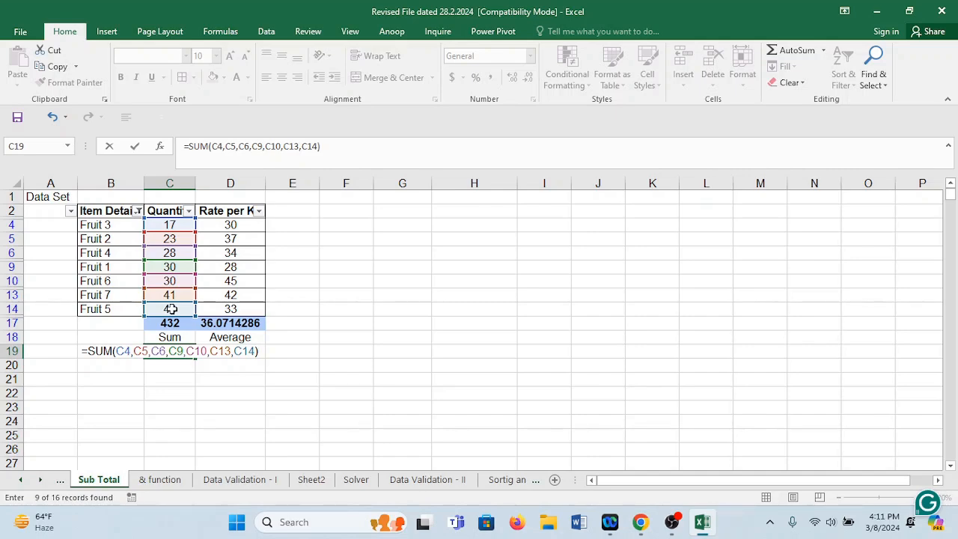
{"action": "key", "text": "Return"}
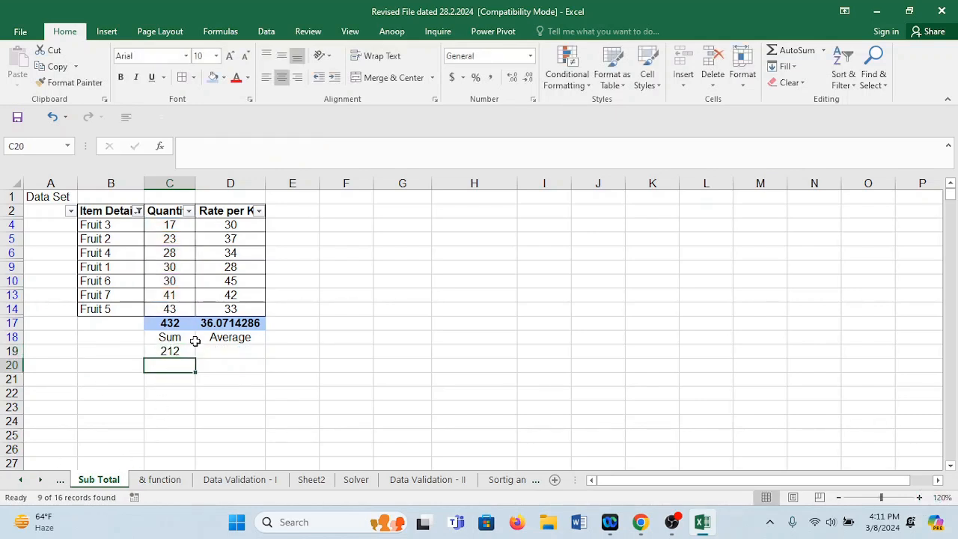
{"action": "left_click", "coordinate": [187, 352]}
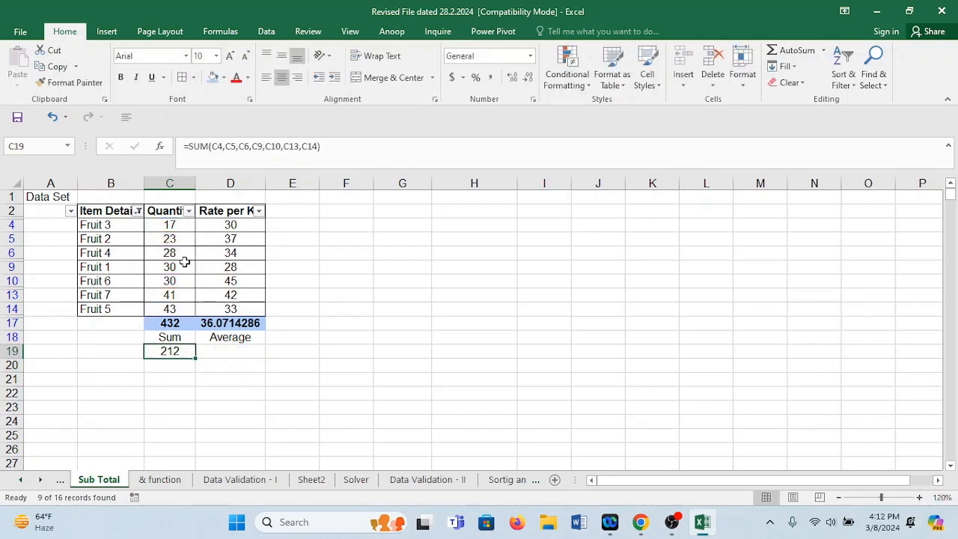
{"action": "left_click_drag", "start_coordinate": [185, 230], "coordinate": [175, 310]}
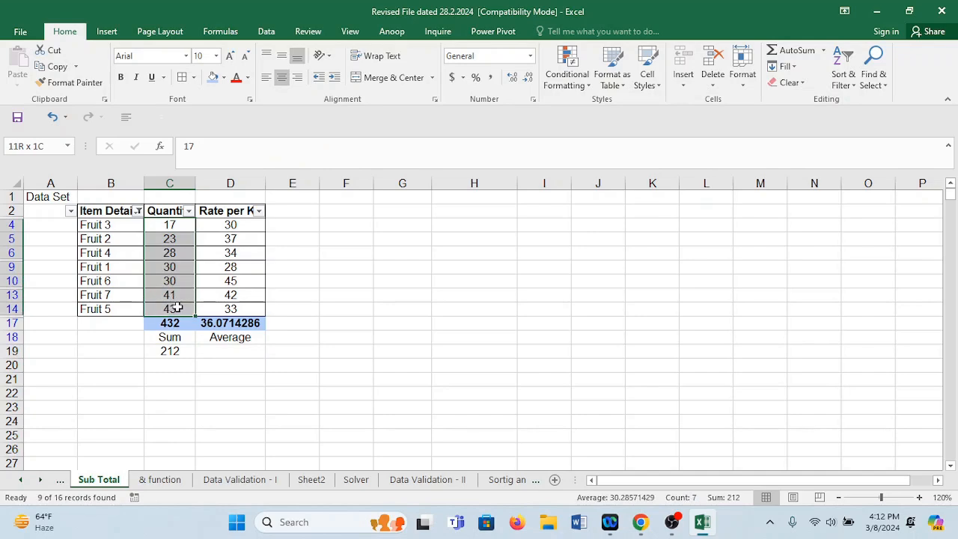
{"action": "left_click", "coordinate": [178, 352]}
{"action": "left_click", "coordinate": [186, 327]}
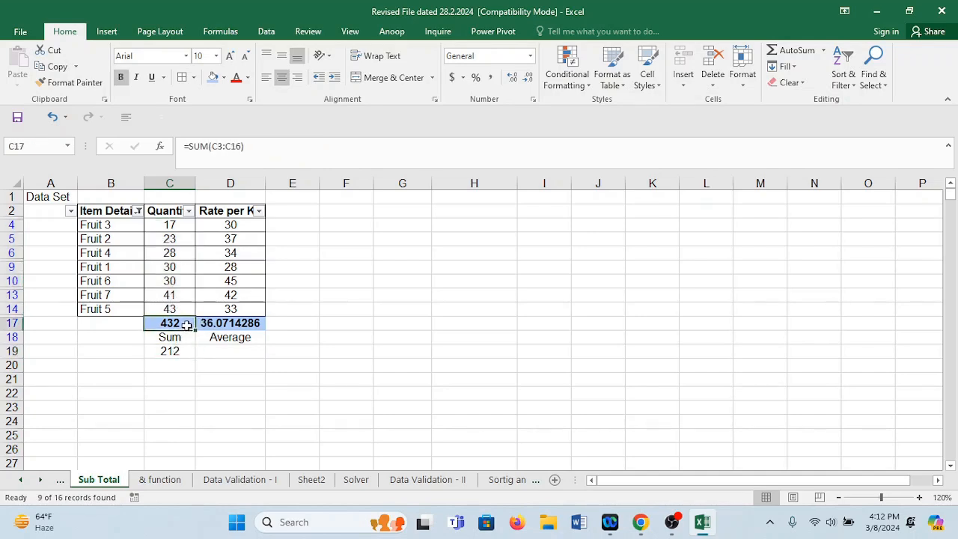
Average the visible fruit rates D4, D5, D6, D9, D10, D13 and D14 in D19.
{"action": "left_click", "coordinate": [238, 352]}
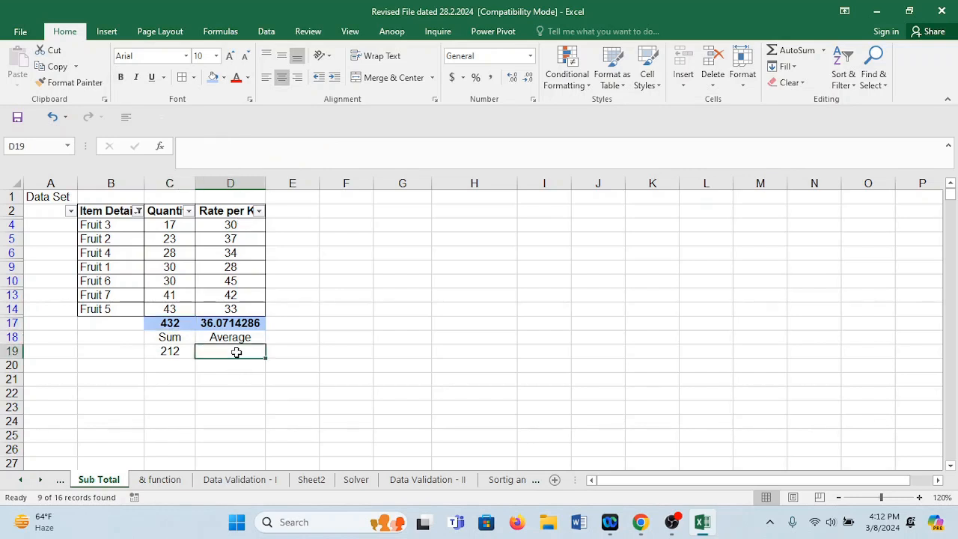
{"action": "type", "text": "=averag"}
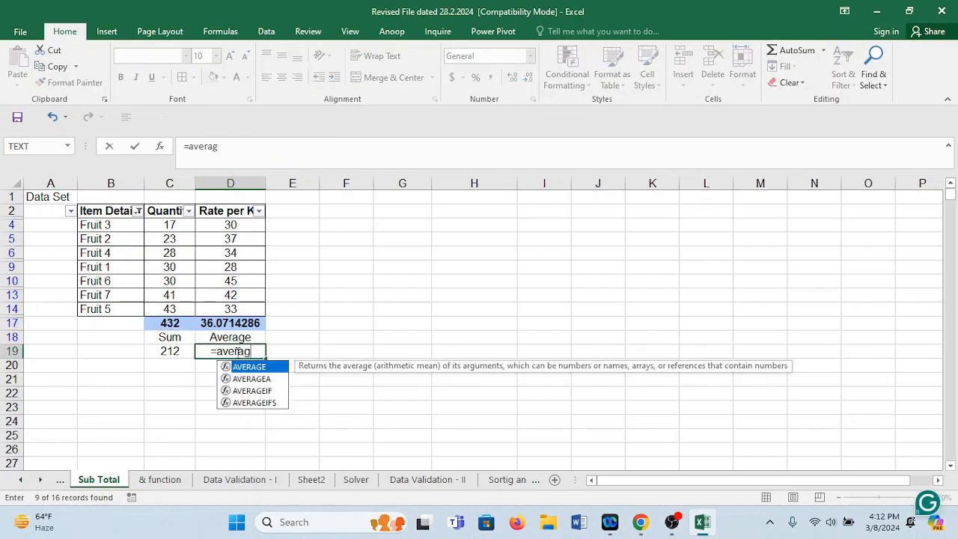
{"action": "key", "text": "Tab"}
{"action": "left_click", "coordinate": [235, 225]}
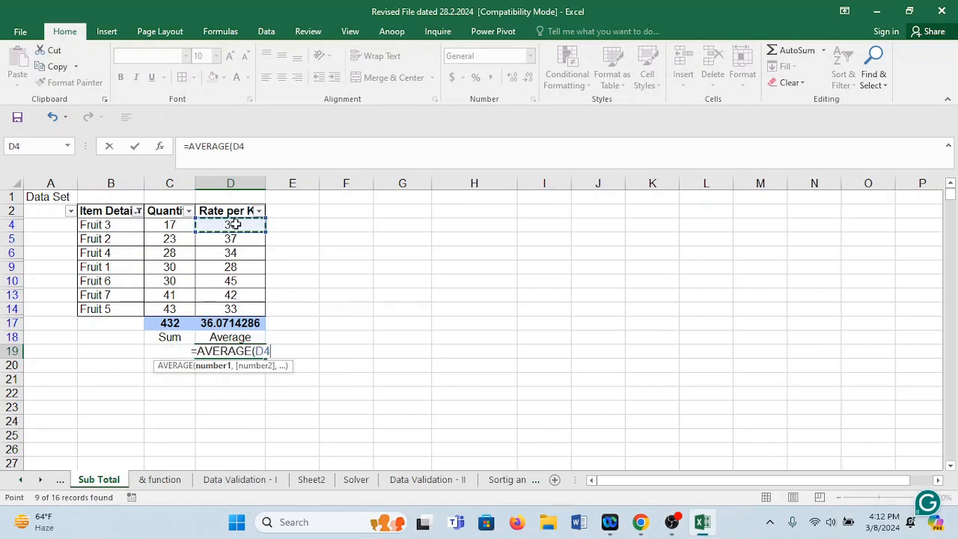
{"action": "type", "text": ","}
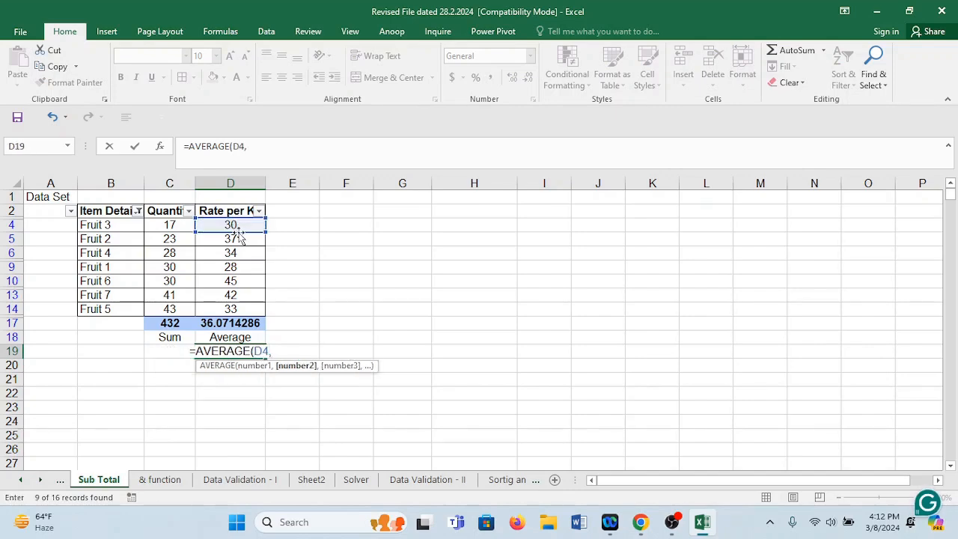
{"action": "left_click", "coordinate": [236, 238]}
{"action": "type", "text": ","}
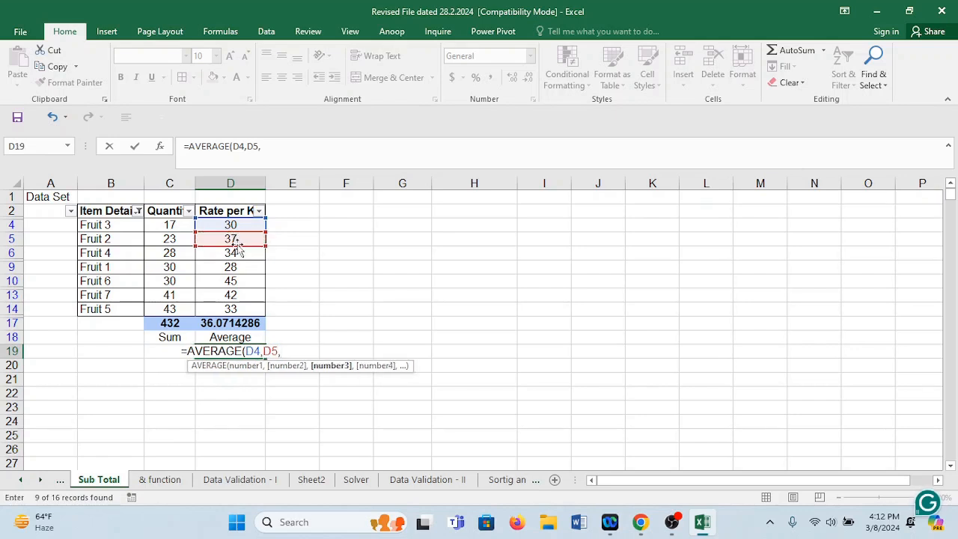
{"action": "left_click", "coordinate": [236, 253]}
{"action": "type", "text": ","}
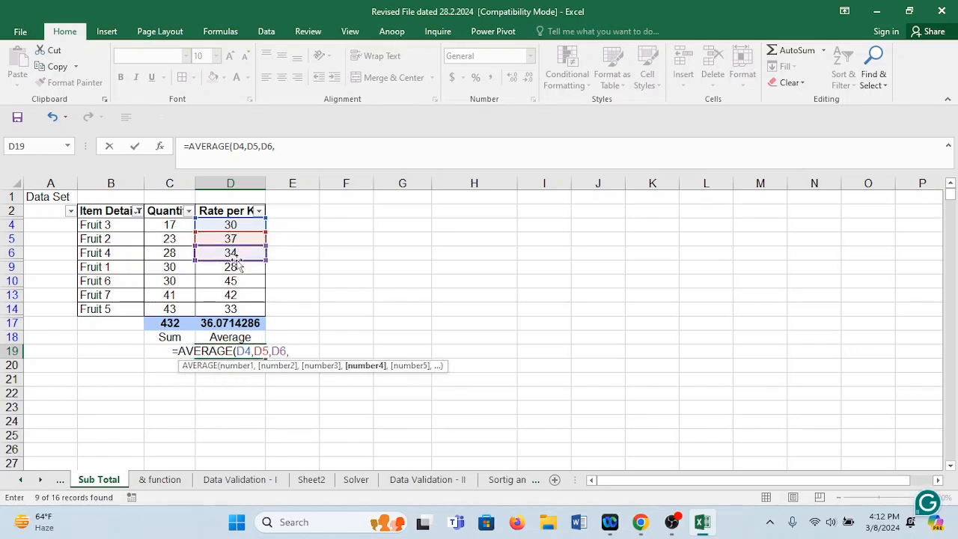
{"action": "left_click", "coordinate": [233, 267]}
{"action": "type", "text": ","}
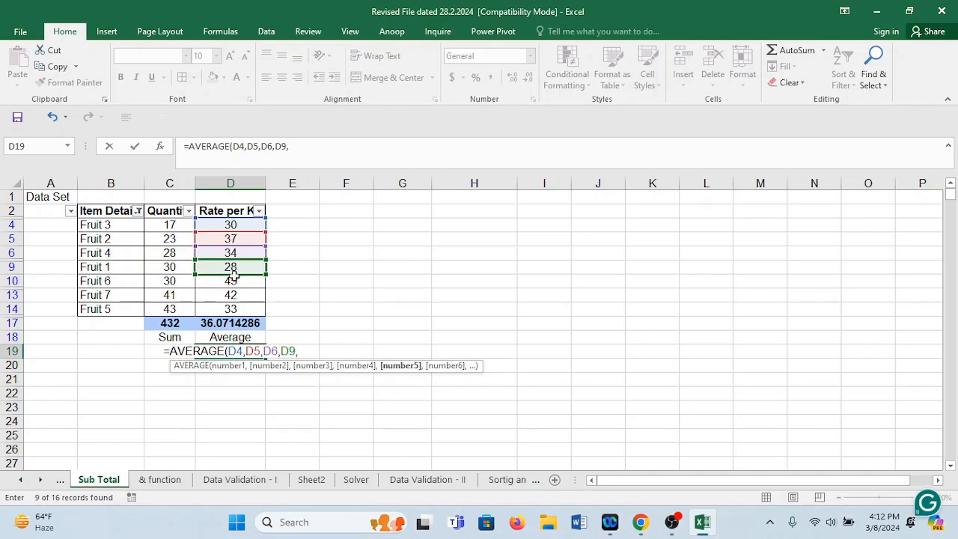
{"action": "left_click", "coordinate": [234, 281]}
{"action": "type", "text": ","}
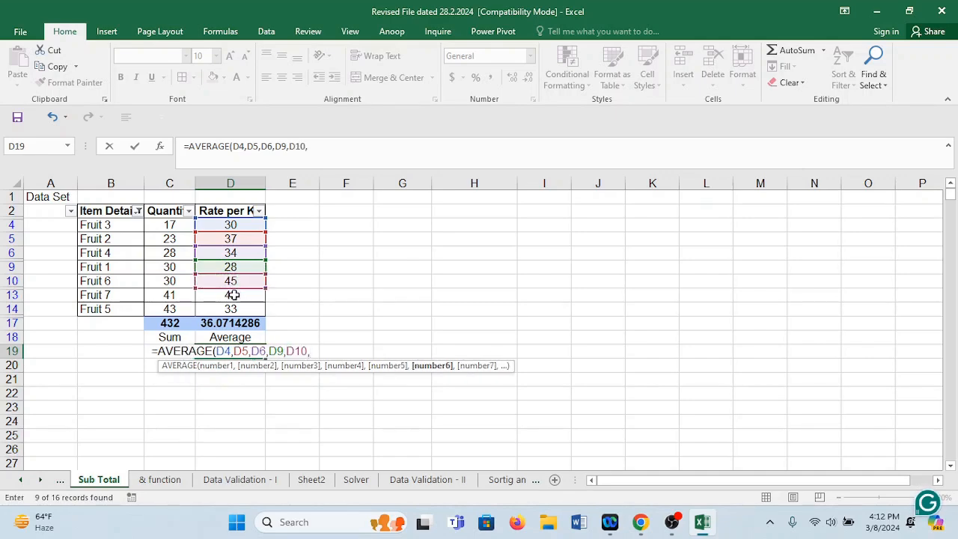
{"action": "left_click", "coordinate": [233, 294]}
{"action": "type", "text": ","}
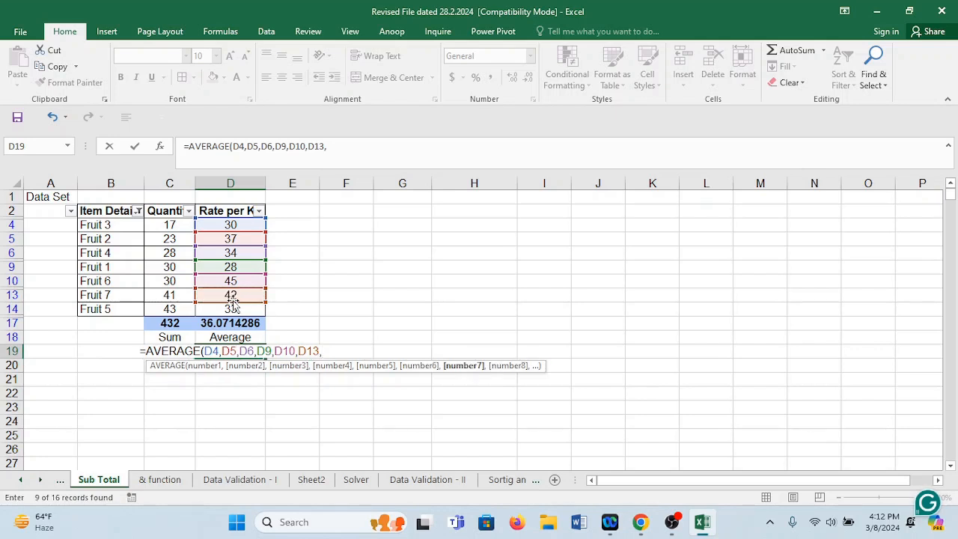
{"action": "left_click", "coordinate": [232, 309]}
{"action": "key", "text": "Return"}
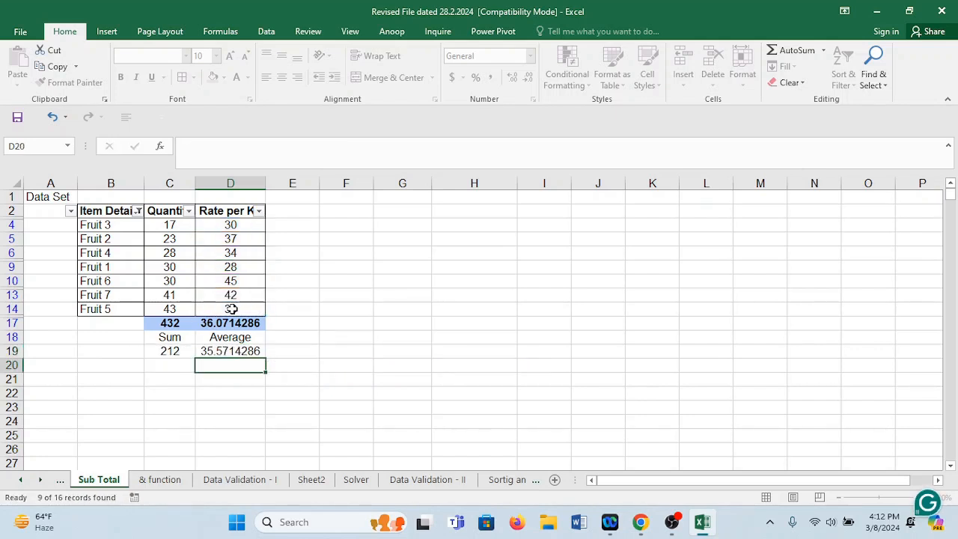
{"action": "left_click", "coordinate": [241, 354]}
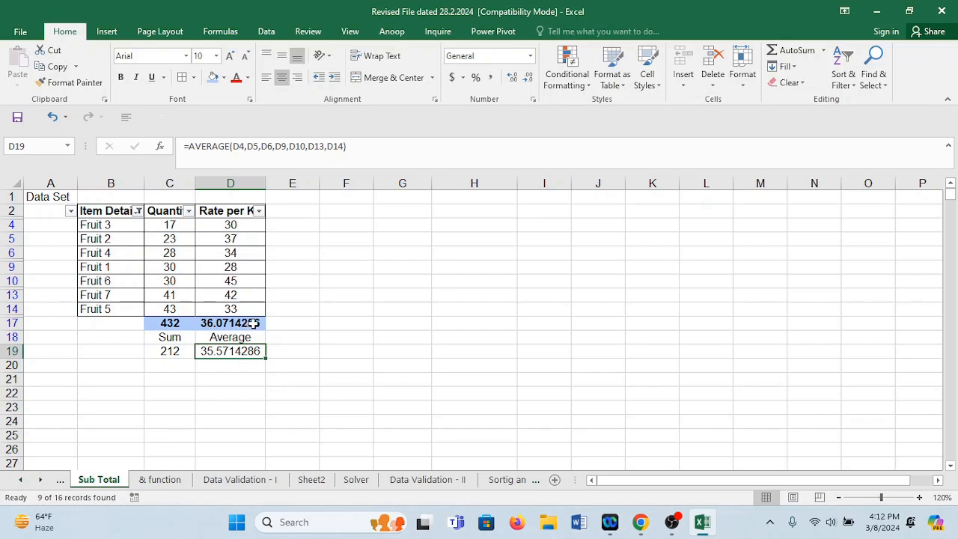
Enter the note "Filter" in B21 and "Output is not getting revised" in C21.
{"action": "left_click", "coordinate": [102, 381]}
{"action": "type", "text": "Filter"}
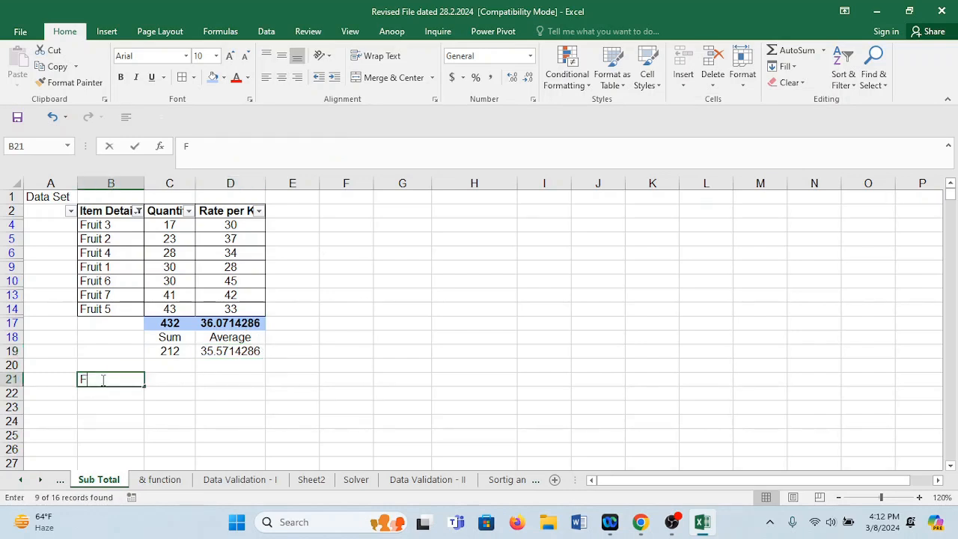
{"action": "left_click", "coordinate": [169, 379]}
{"action": "type", "text": "Ou"}
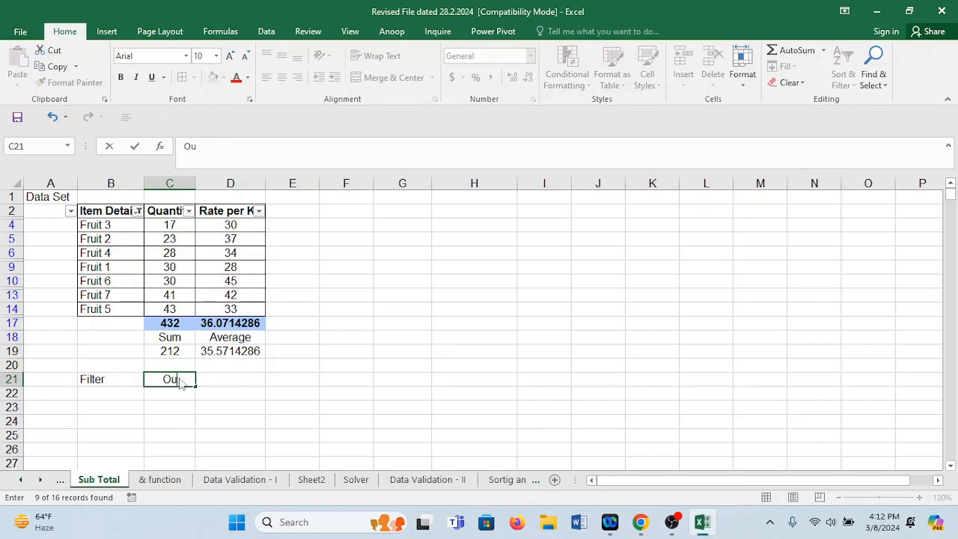
{"action": "type", "text": "tput"}
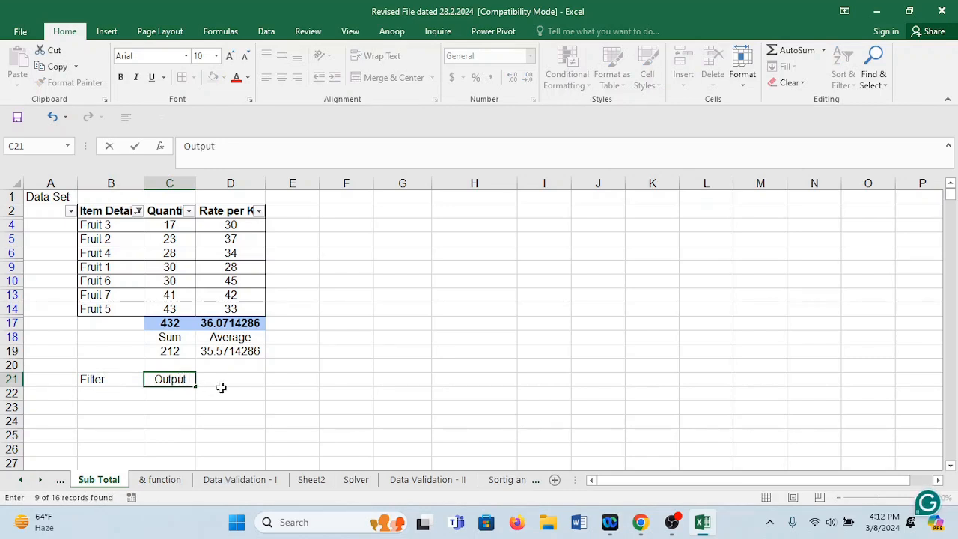
{"action": "type", "text": " is not getti"}
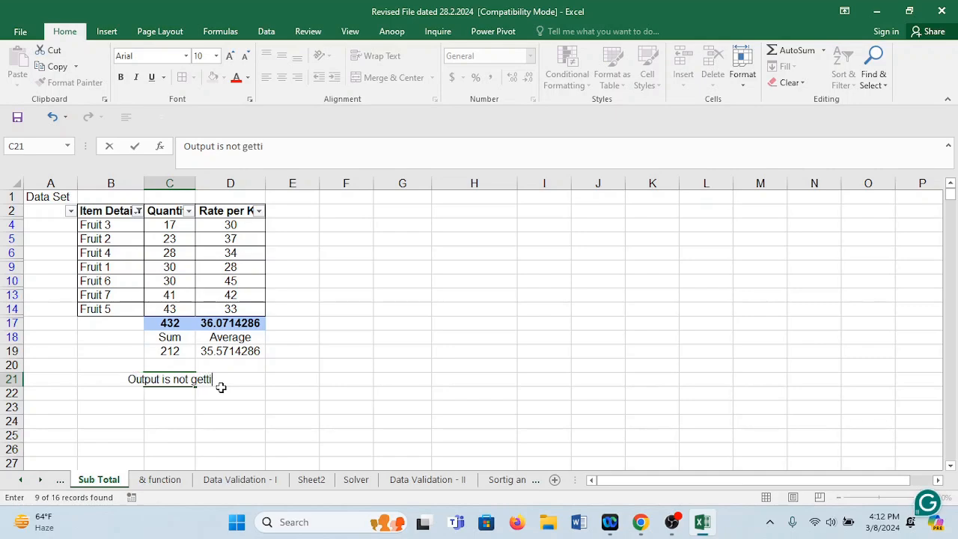
{"action": "type", "text": "ng revised"}
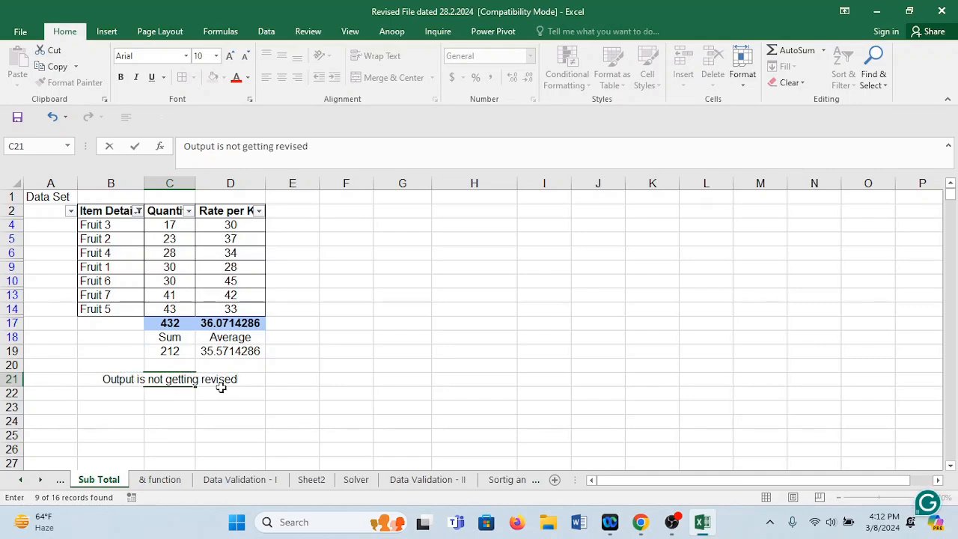
{"action": "left_click", "coordinate": [267, 398]}
{"action": "left_click", "coordinate": [172, 381]}
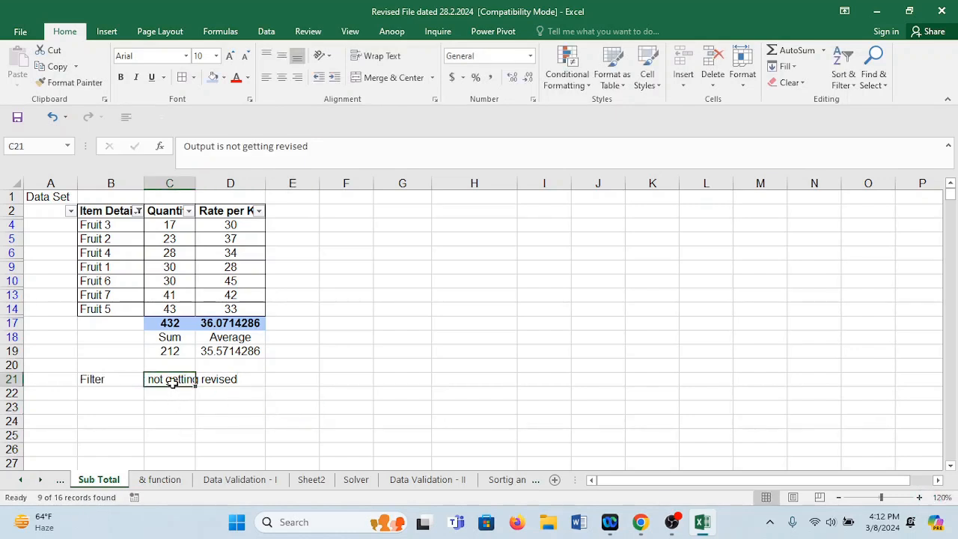
{"action": "mouse_move", "coordinate": [173, 381]}
{"action": "left_mouse_down"}
{"action": "mouse_move", "coordinate": [291, 369]}
{"action": "mouse_move", "coordinate": [173, 382]}
{"action": "left_mouse_up"}
{"action": "double_click", "coordinate": [175, 380]}
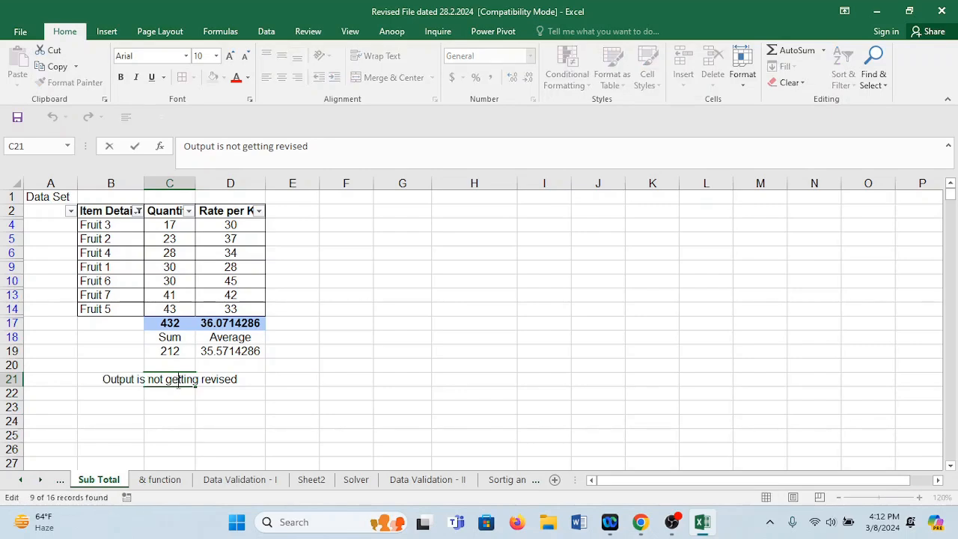
{"action": "left_click", "coordinate": [224, 432]}
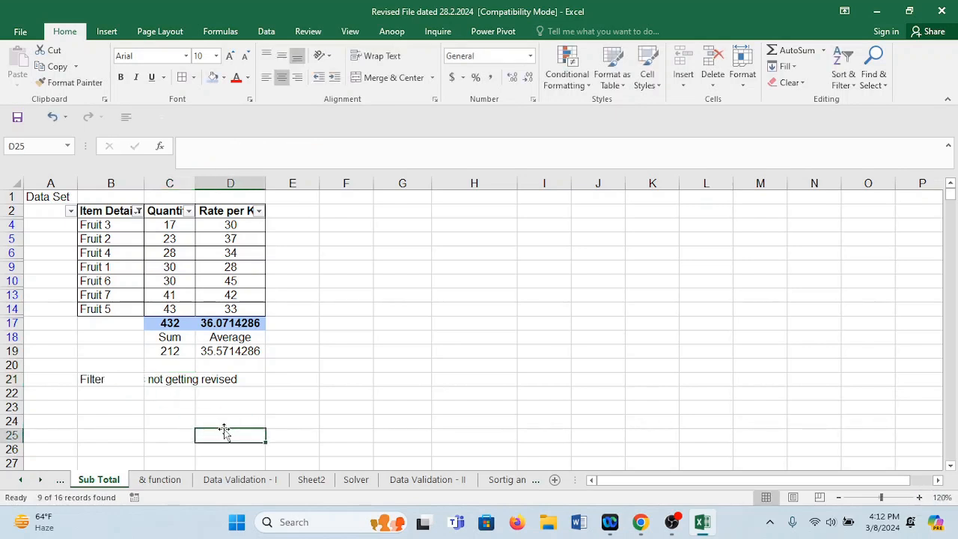
Merge and center C21:D22, wrap the note's text and make it bold.
{"action": "left_click_drag", "start_coordinate": [177, 381], "coordinate": [255, 390]}
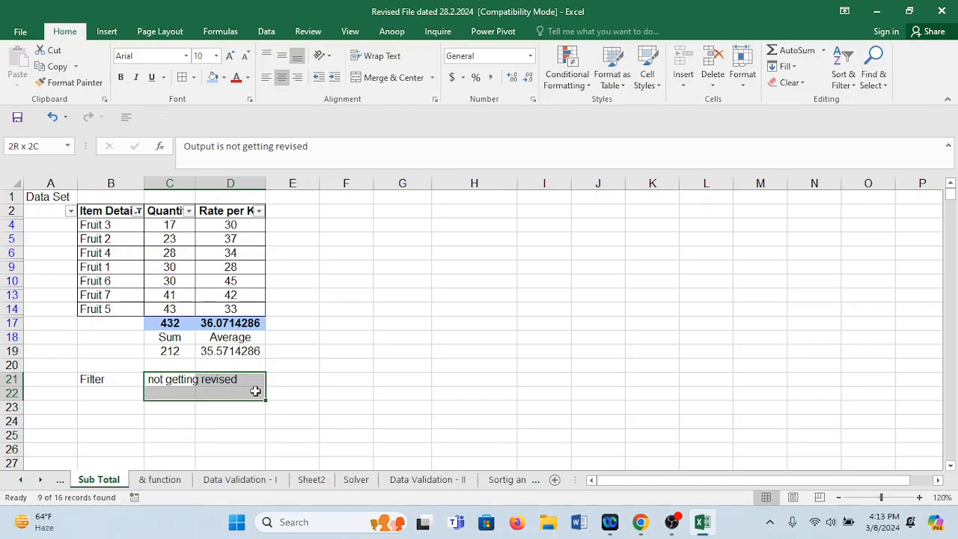
{"action": "left_click", "coordinate": [382, 83]}
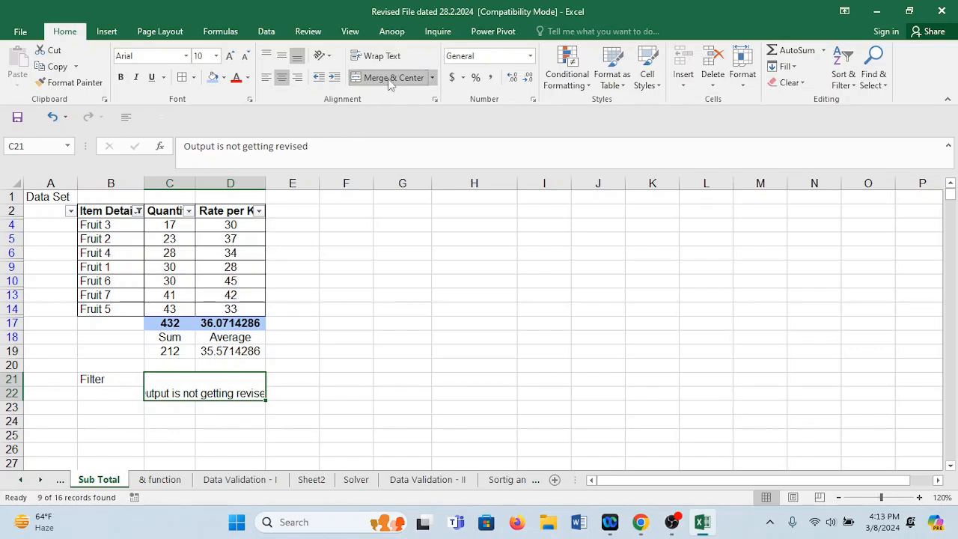
{"action": "left_click", "coordinate": [386, 60]}
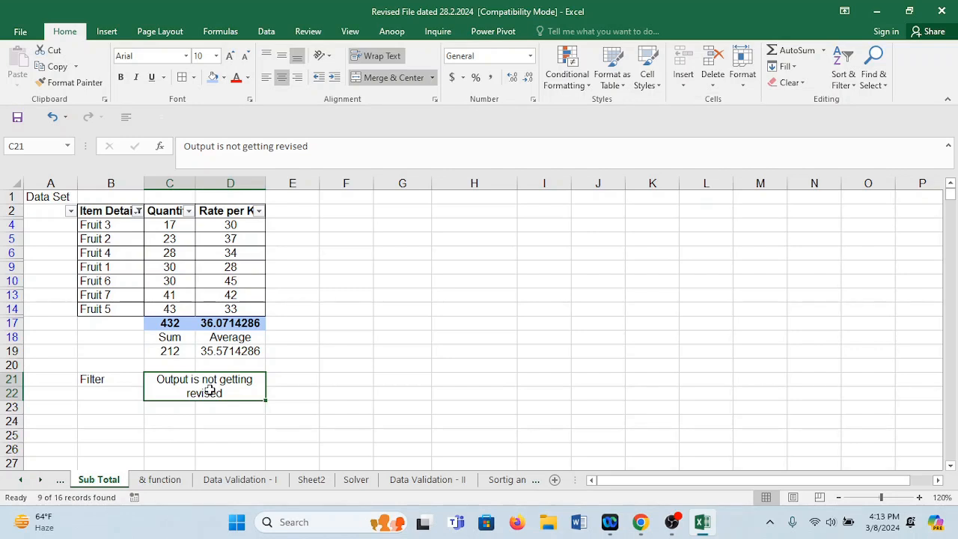
{"action": "key", "text": "ctrl+b"}
Enter the label "Sub Total" in E22, beside the merged note.
{"action": "left_click", "coordinate": [277, 392]}
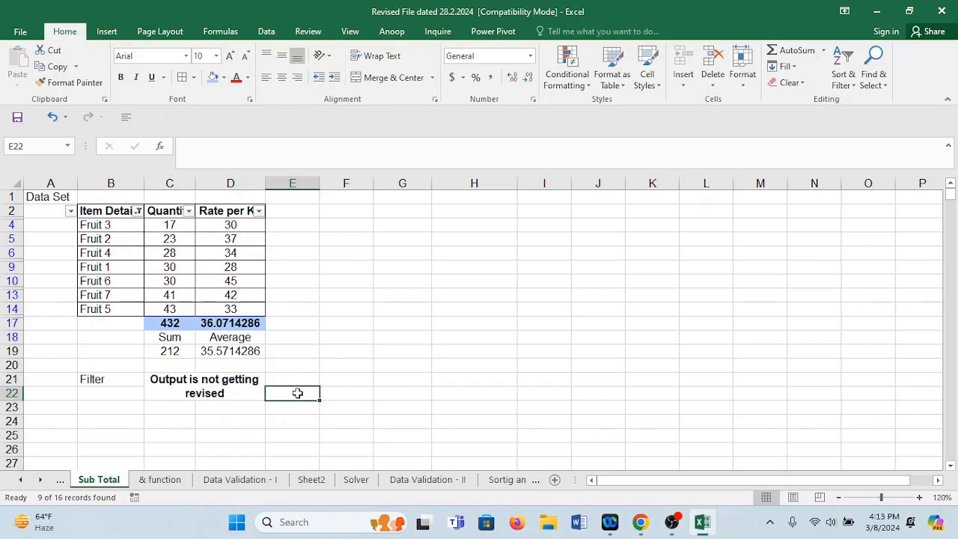
{"action": "type", "text": "Sub"}
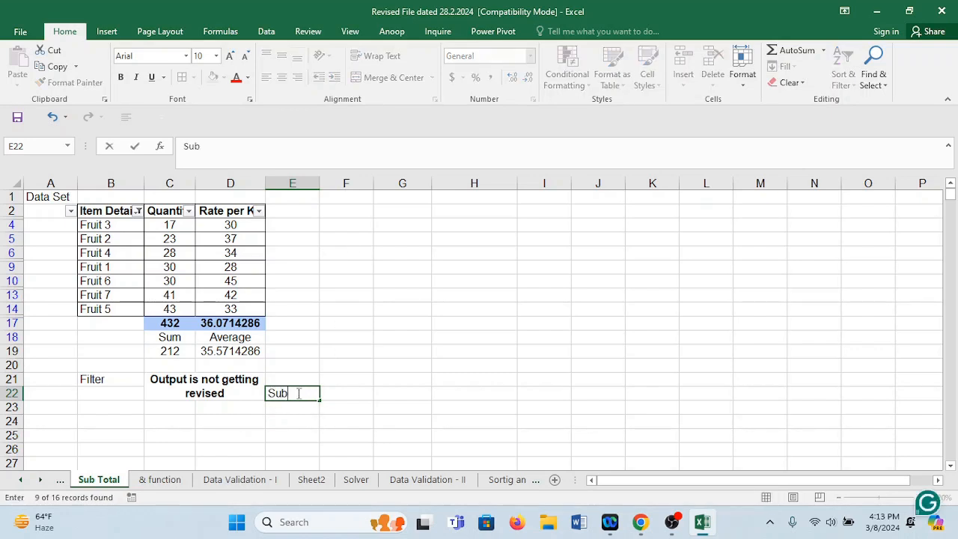
{"action": "type", "text": " Total"}
{"action": "left_click", "coordinate": [382, 410]}
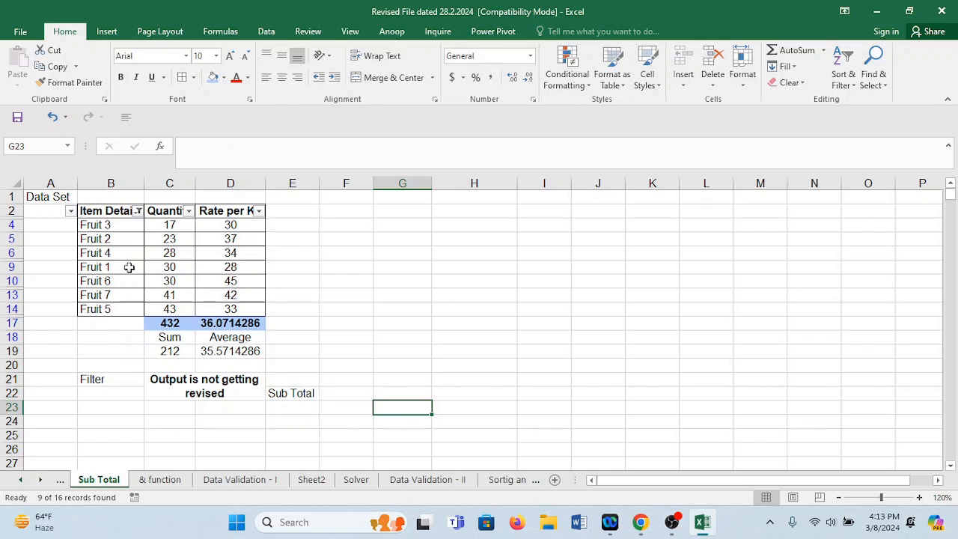
Select all values in the Item Detail filter, and turn off filtering for the data set.
{"action": "left_click", "coordinate": [138, 211]}
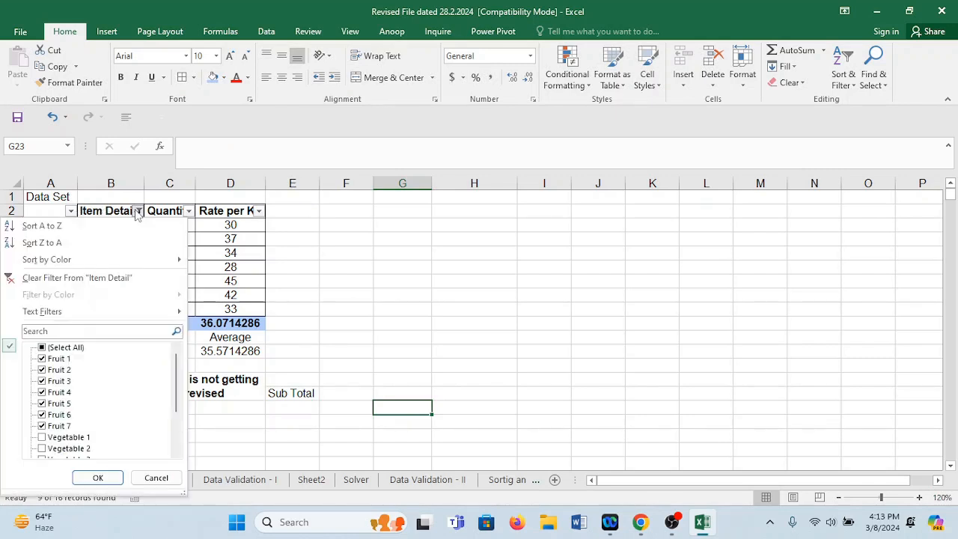
{"action": "left_click", "coordinate": [47, 349]}
{"action": "left_click", "coordinate": [97, 477]}
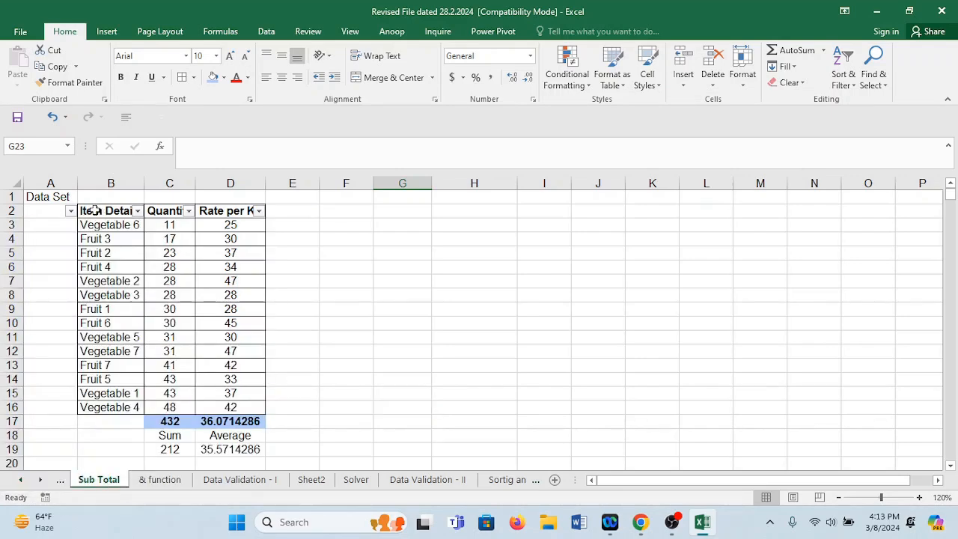
{"action": "key", "text": "ctrl+shift+l"}
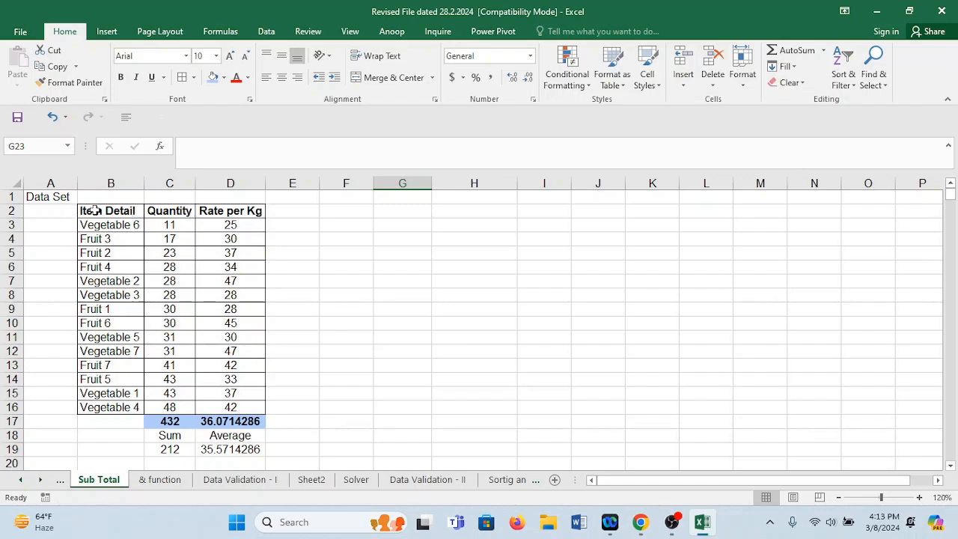
Copy the data table B2:D16 without its totals and paste it at F2.
{"action": "left_click_drag", "start_coordinate": [98, 210], "coordinate": [232, 407]}
{"action": "key", "text": "ctrl+c"}
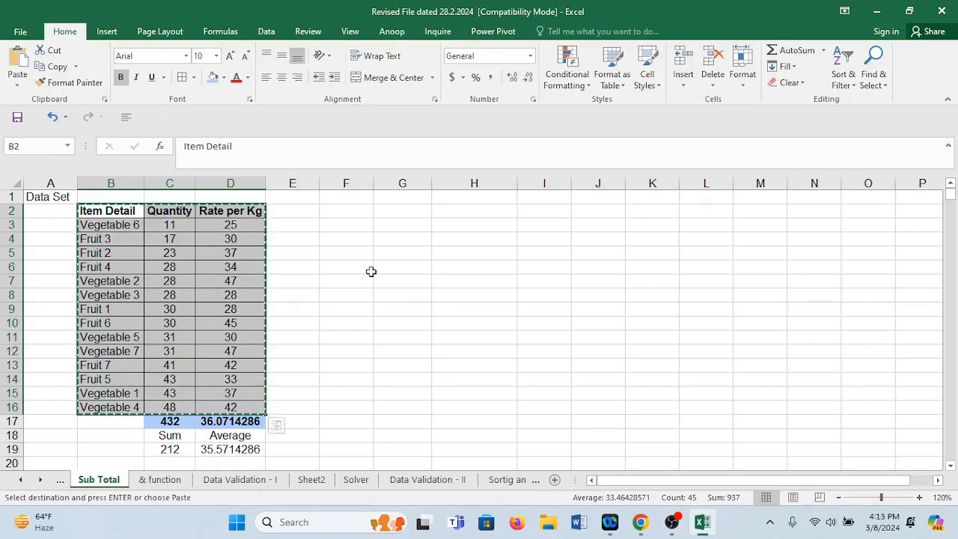
{"action": "left_click", "coordinate": [362, 212]}
{"action": "key", "text": "ctrl+v"}
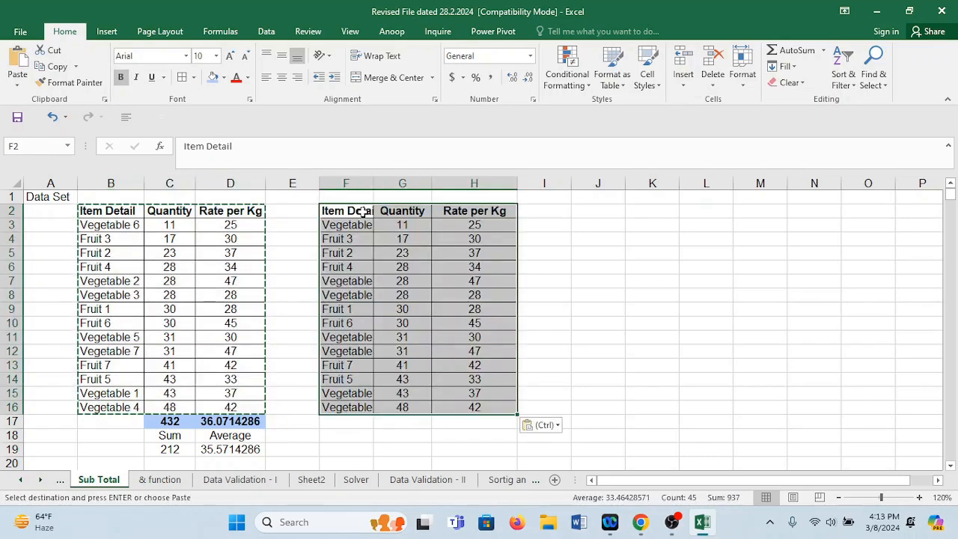
Autofit the widths of columns F, G and H to the copied table, and clear the copy selection.
{"action": "double_click", "coordinate": [375, 180]}
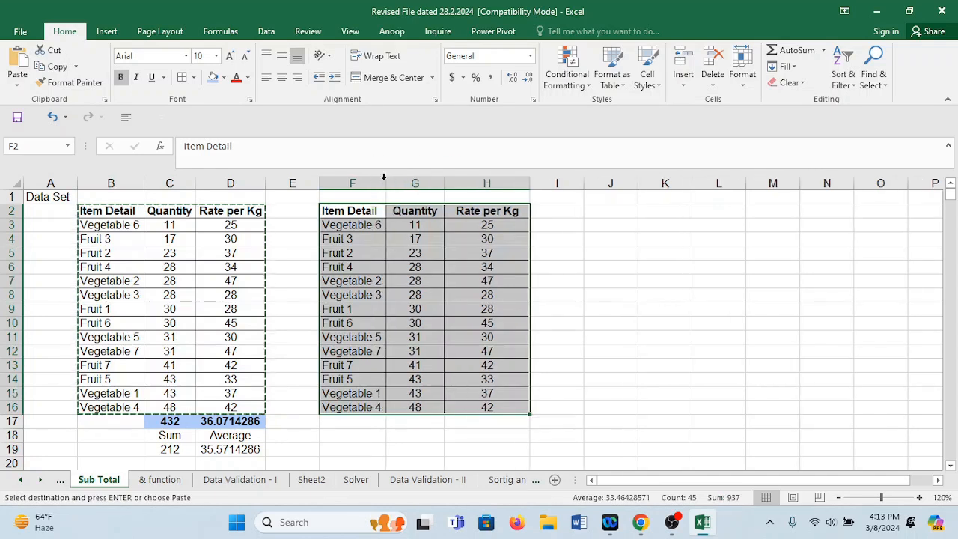
{"action": "double_click", "coordinate": [444, 182]}
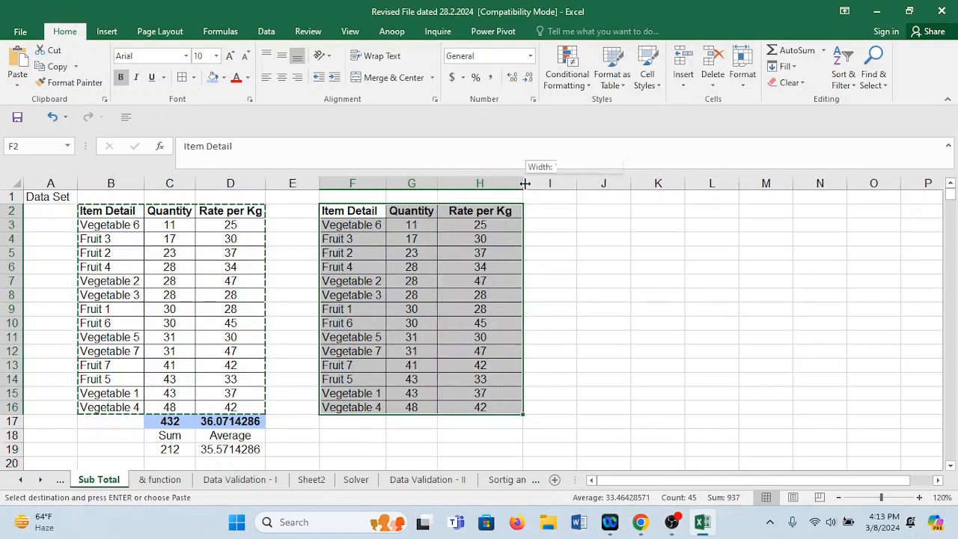
{"action": "double_click", "coordinate": [523, 182]}
{"action": "left_click", "coordinate": [392, 431]}
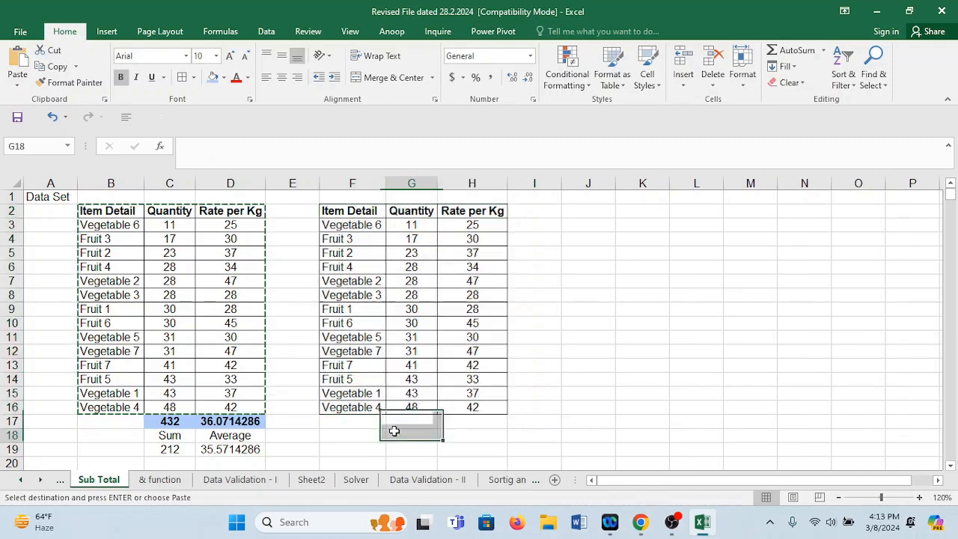
{"action": "key", "text": "Escape"}
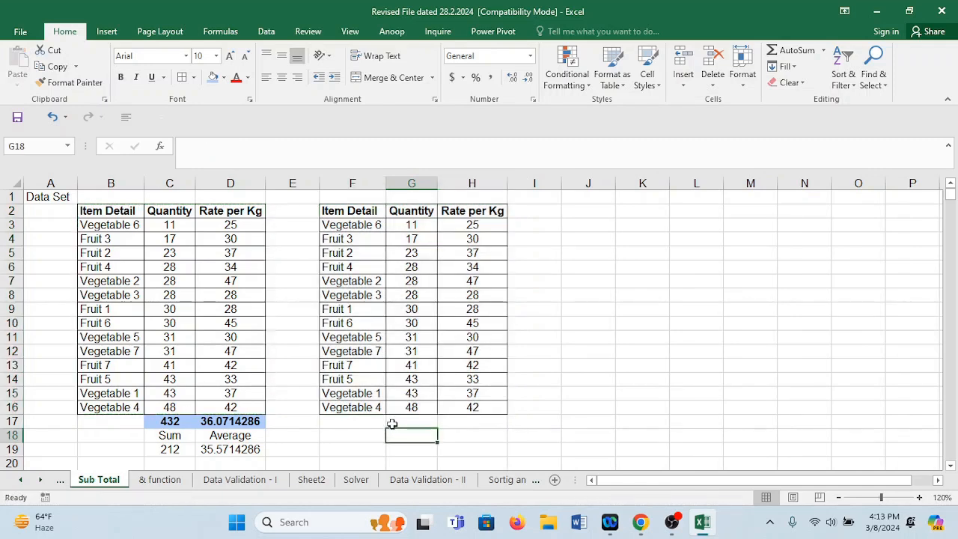
{"action": "left_click", "coordinate": [414, 322]}
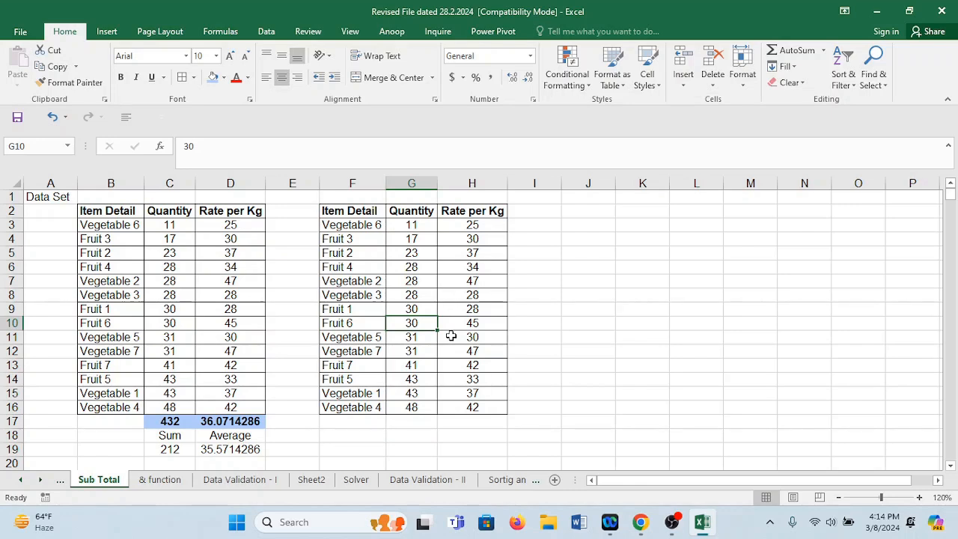
Convert the copied data F2:H16 into a table with headers.
{"action": "key", "text": "ctrl+t"}
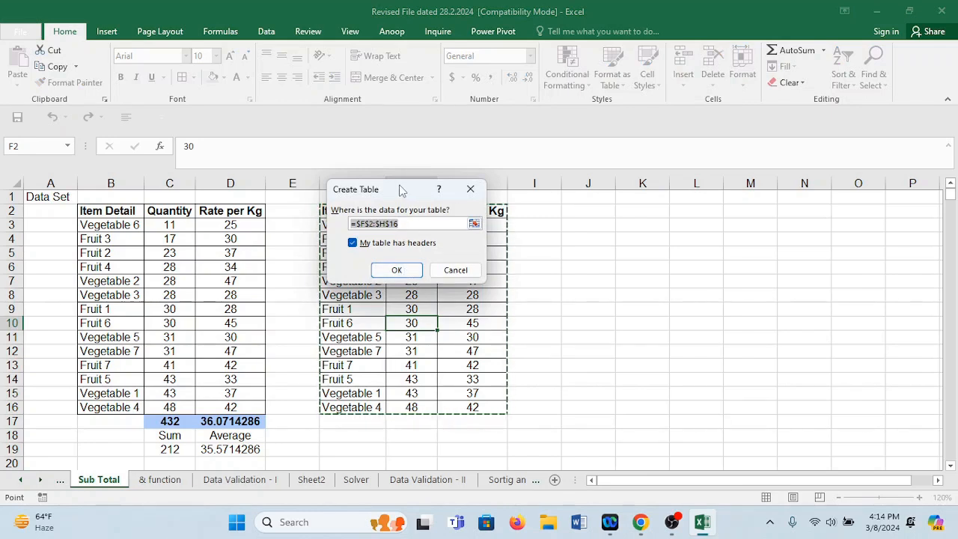
{"action": "left_click_drag", "start_coordinate": [400, 191], "coordinate": [615, 229]}
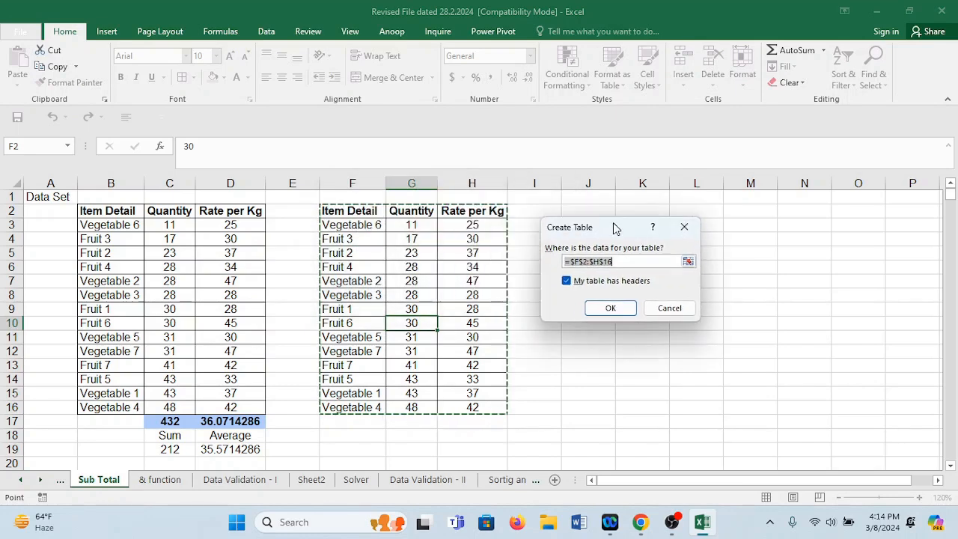
{"action": "left_click", "coordinate": [626, 312]}
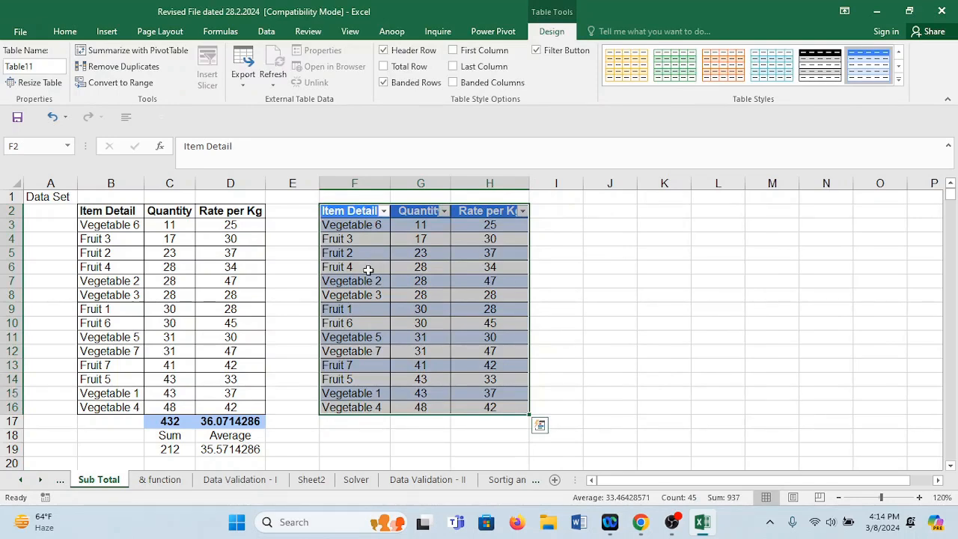
{"action": "left_click", "coordinate": [522, 355]}
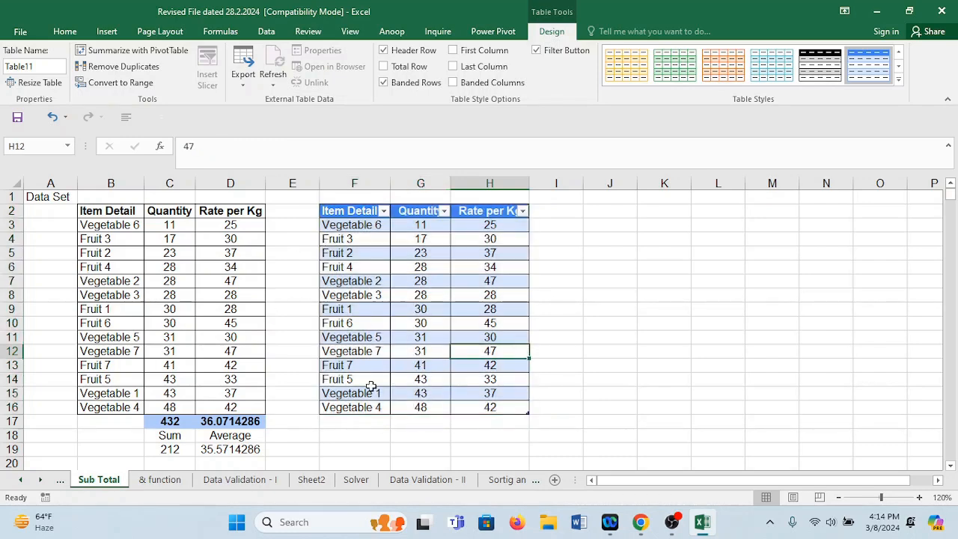
Begin a SUBTOTAL formula in G17, below the Quantity column of the new table.
{"action": "left_click", "coordinate": [405, 419]}
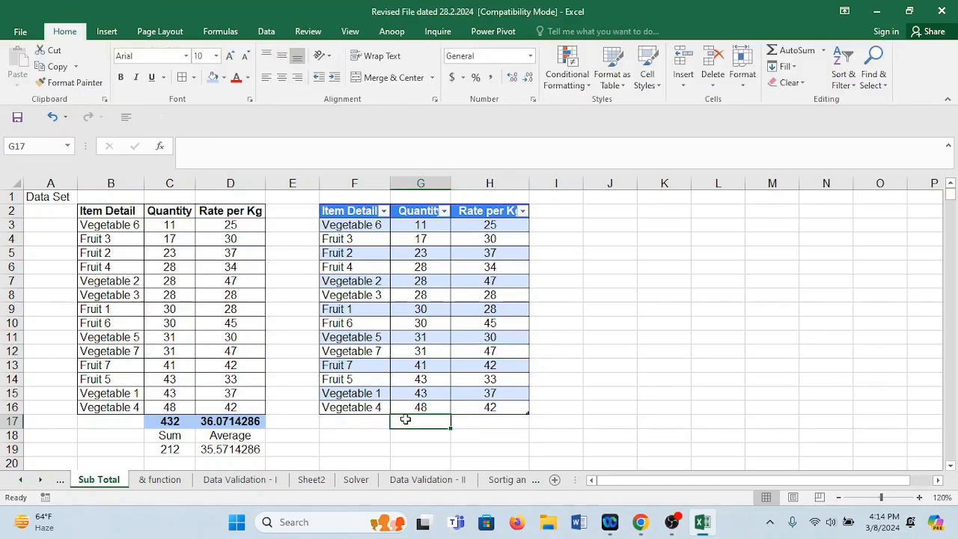
{"action": "type", "text": "=da"}
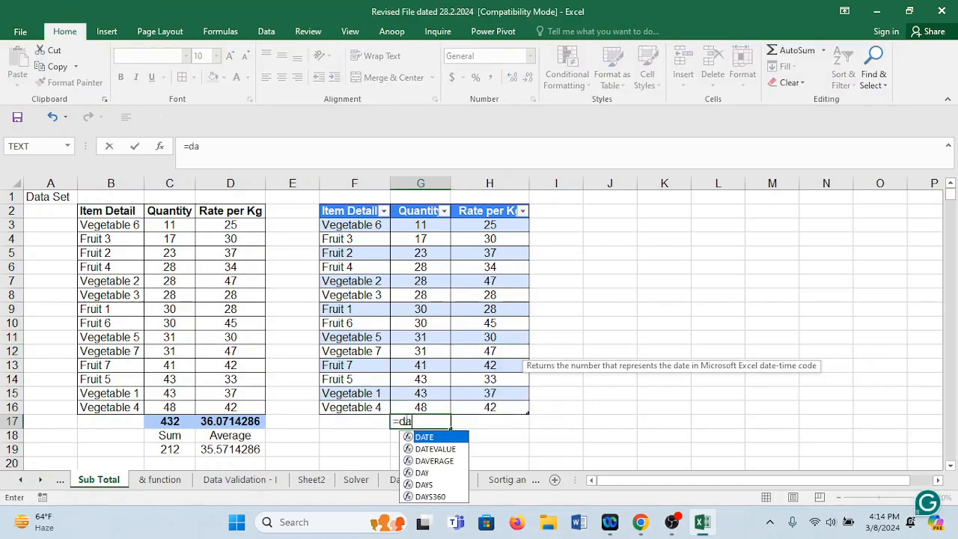
{"action": "type", "text": "ta"}
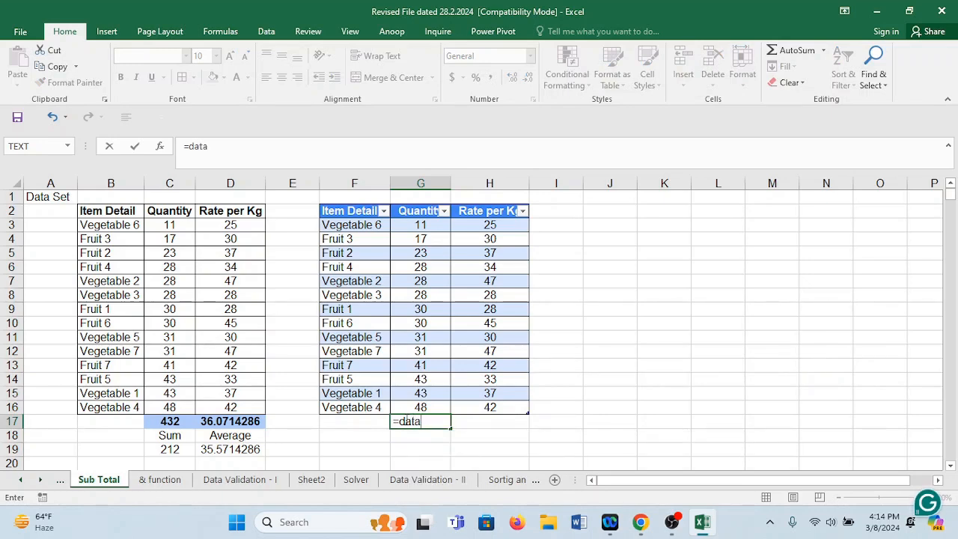
{"action": "key", "text": "BackSpace"}
{"action": "key", "text": "BackSpace"}
{"action": "key", "text": "BackSpace"}
{"action": "key", "text": "BackSpace"}
{"action": "type", "text": "s"}
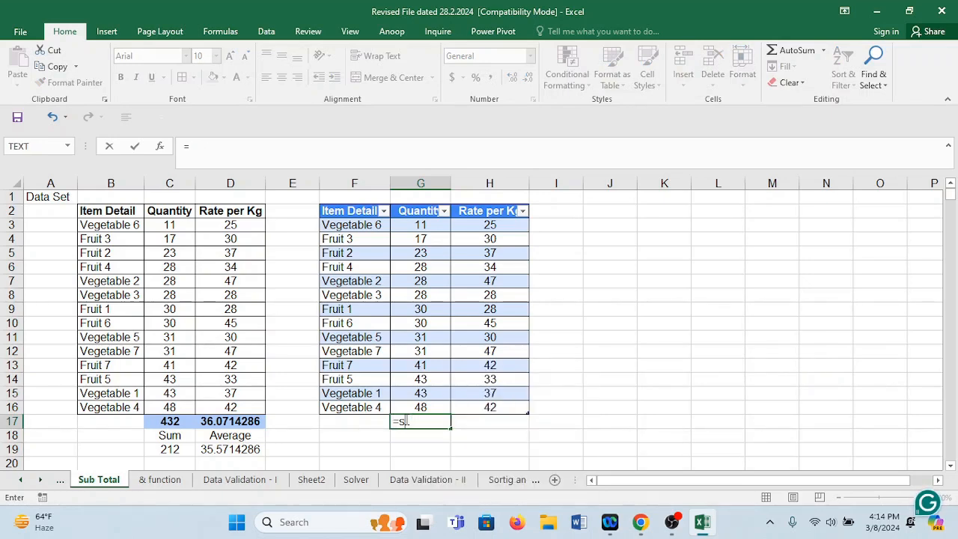
{"action": "type", "text": "ub"}
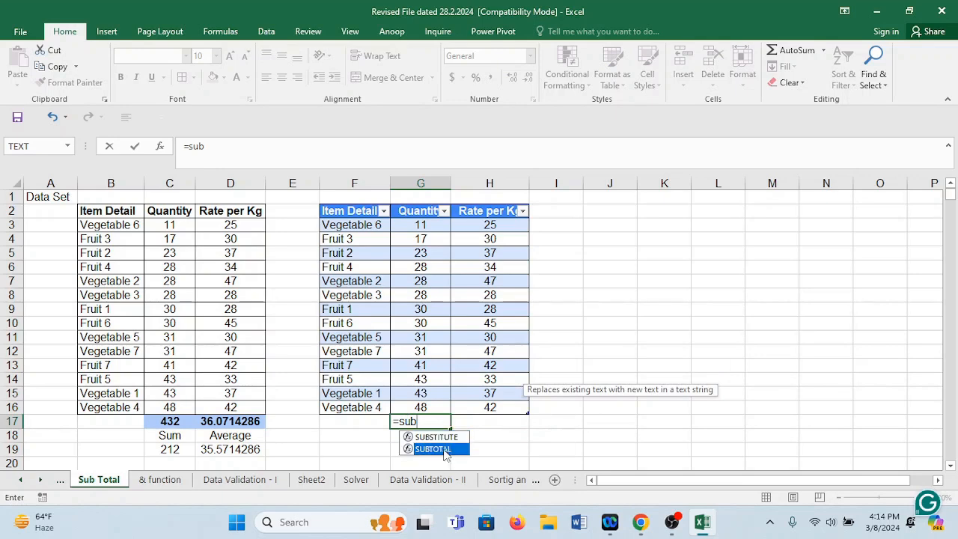
{"action": "double_click", "coordinate": [443, 450]}
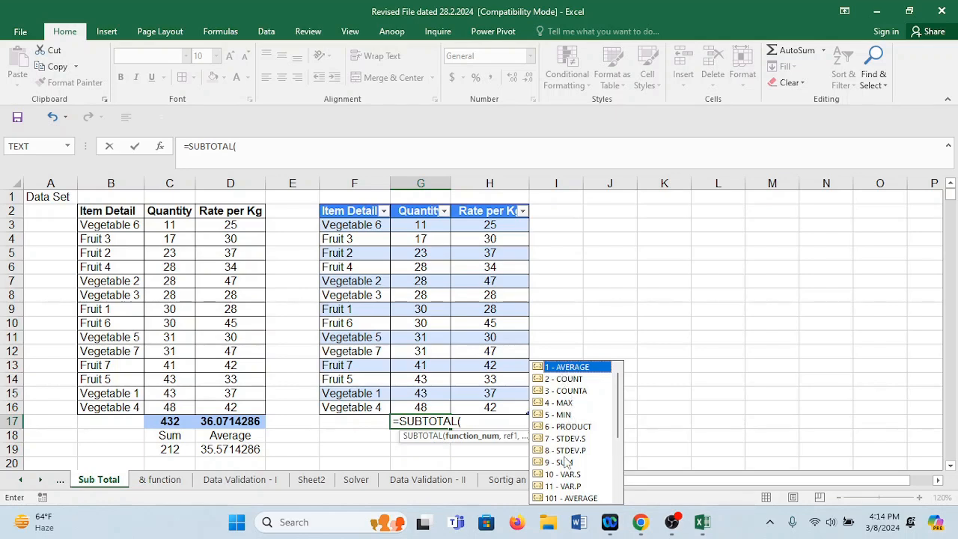
Complete the G17 formula as =SUBTOTAL(9,G3:G16) using the SUM function, and compare it with the plain total in C17.
{"action": "left_click_drag", "start_coordinate": [617, 432], "coordinate": [619, 470]}
{"action": "left_click_drag", "start_coordinate": [619, 449], "coordinate": [621, 407]}
{"action": "left_click", "coordinate": [569, 464]}
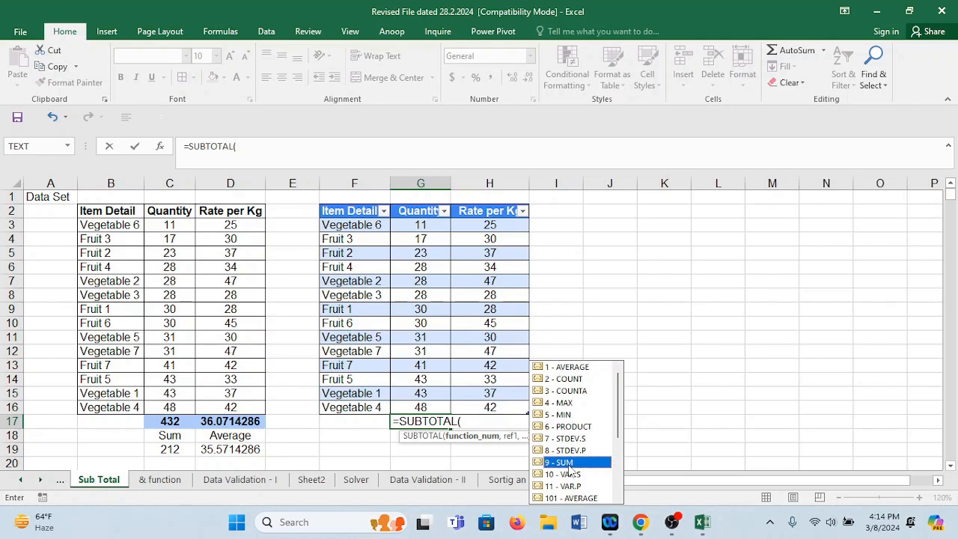
{"action": "double_click", "coordinate": [569, 464]}
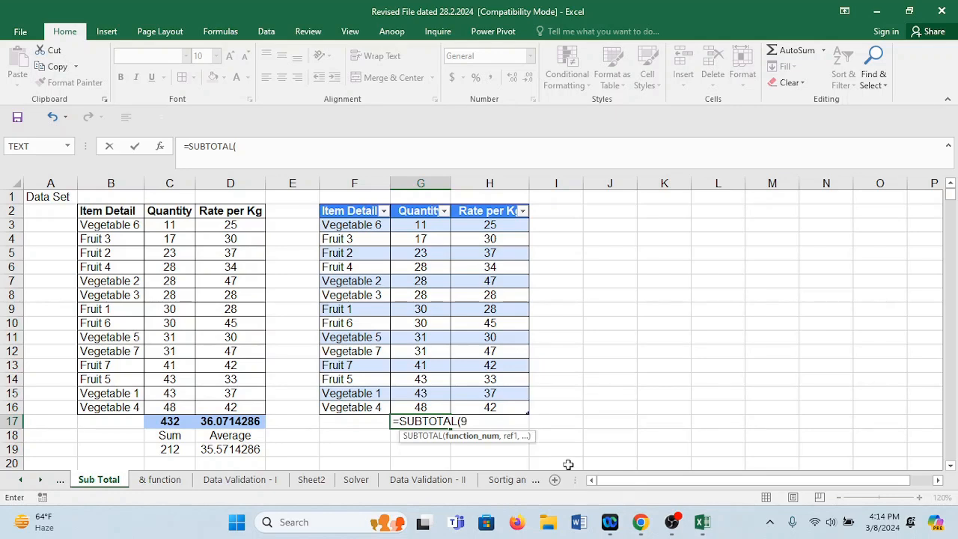
{"action": "type", "text": ","}
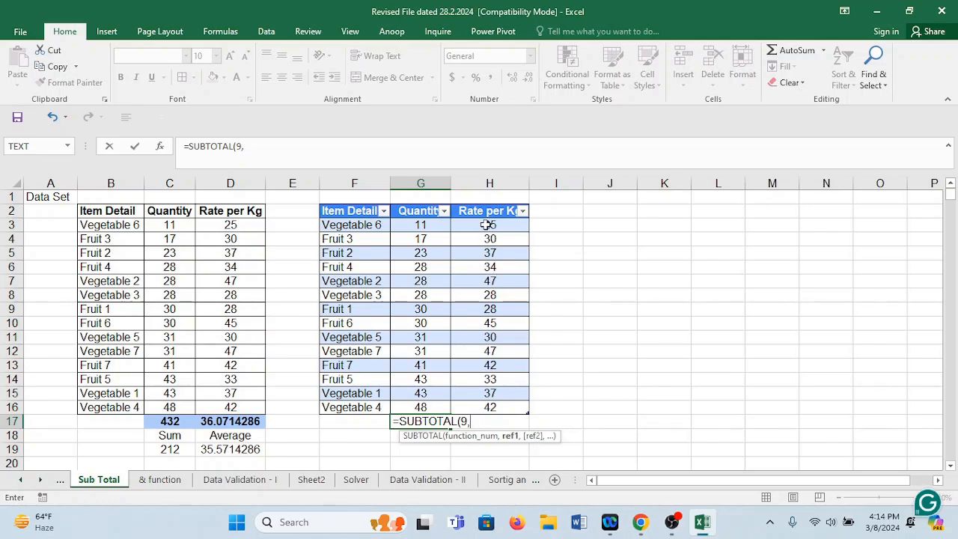
{"action": "left_click", "coordinate": [438, 216]}
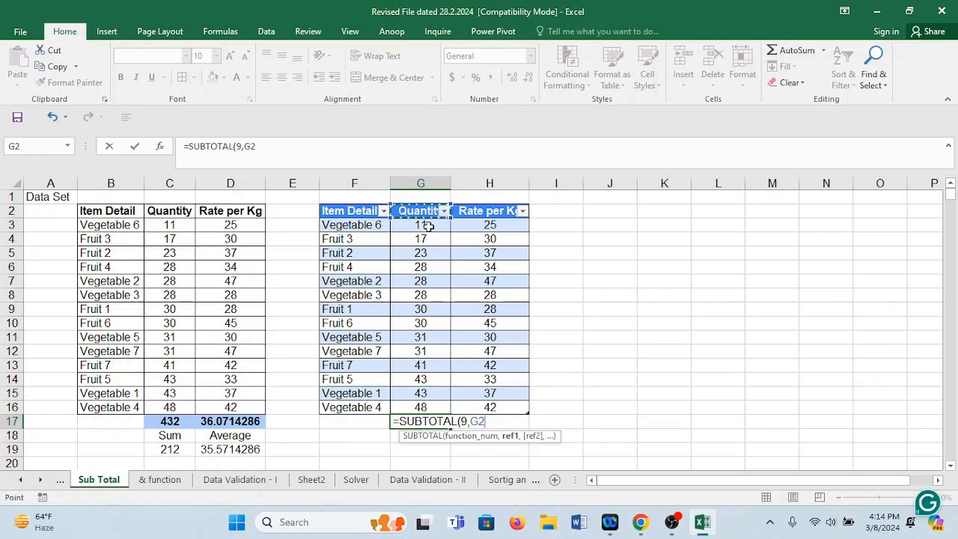
{"action": "left_click_drag", "start_coordinate": [421, 225], "coordinate": [424, 408]}
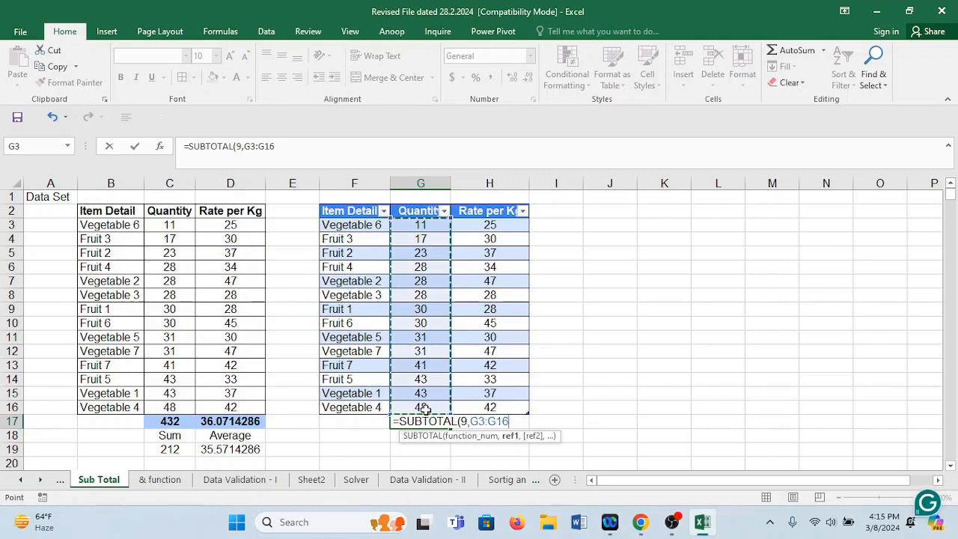
{"action": "key", "text": "Return"}
{"action": "left_click", "coordinate": [425, 421]}
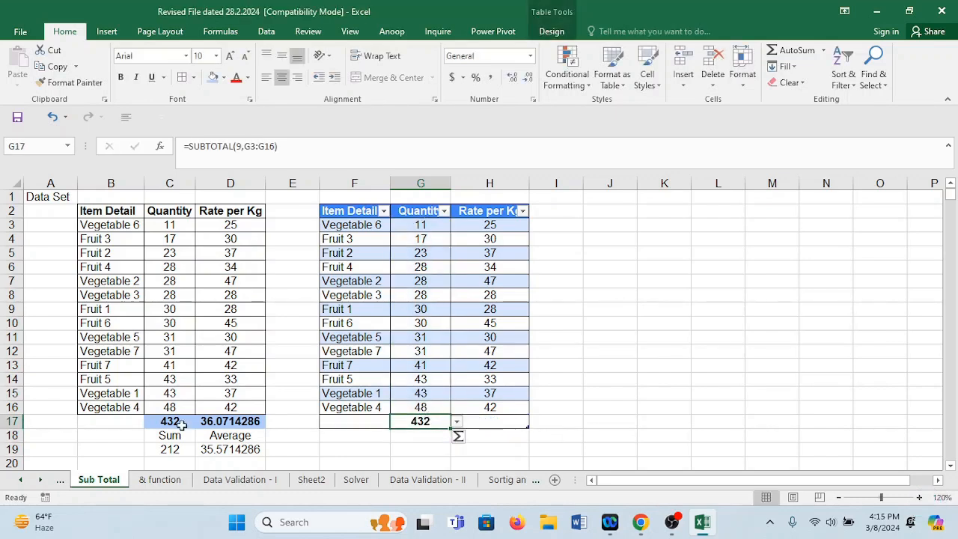
{"action": "left_click", "coordinate": [171, 421]}
{"action": "left_click", "coordinate": [414, 421]}
Enter =SUBTOTAL(101,H3:H16) in H17 to average the Rate per Kg column, and compare it with the plain average in D17.
{"action": "left_click", "coordinate": [519, 451]}
{"action": "left_click", "coordinate": [490, 421]}
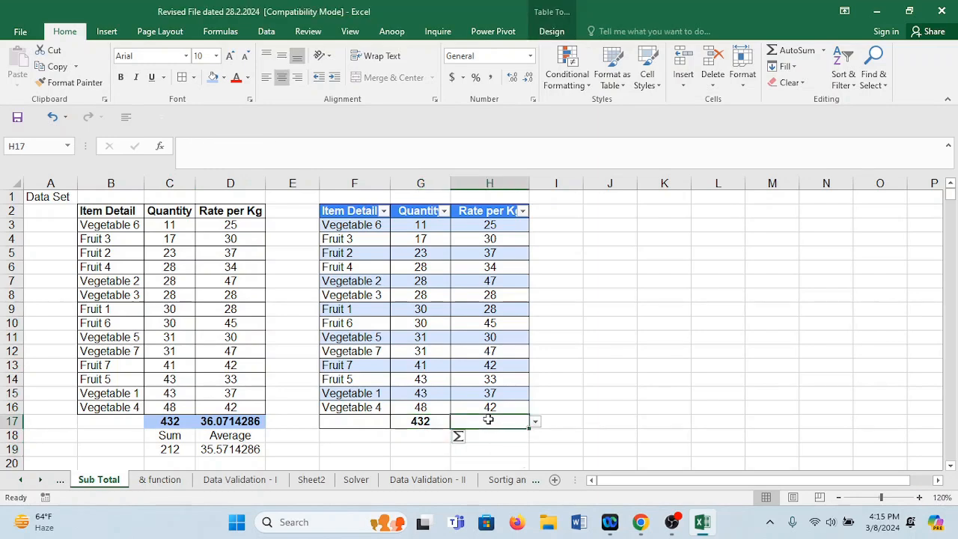
{"action": "type", "text": "="}
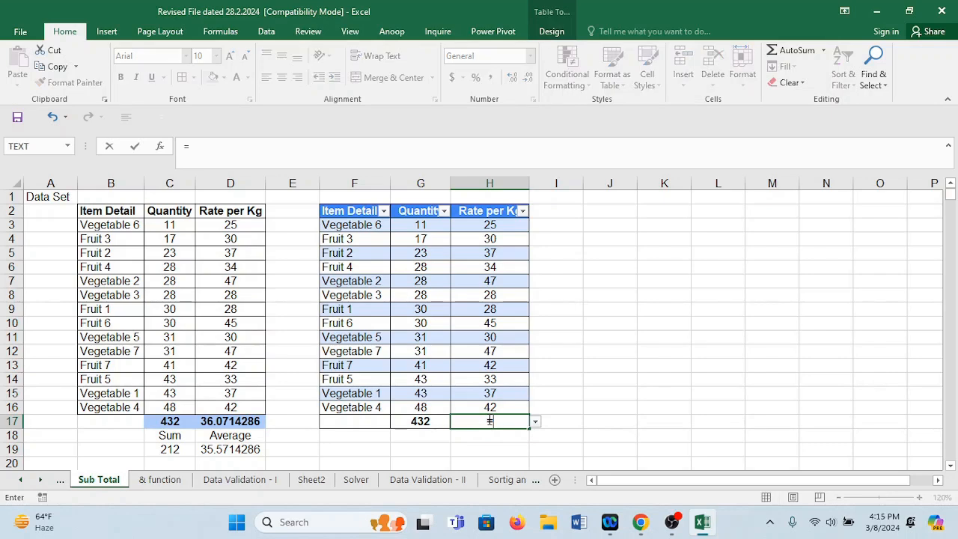
{"action": "type", "text": "sub"}
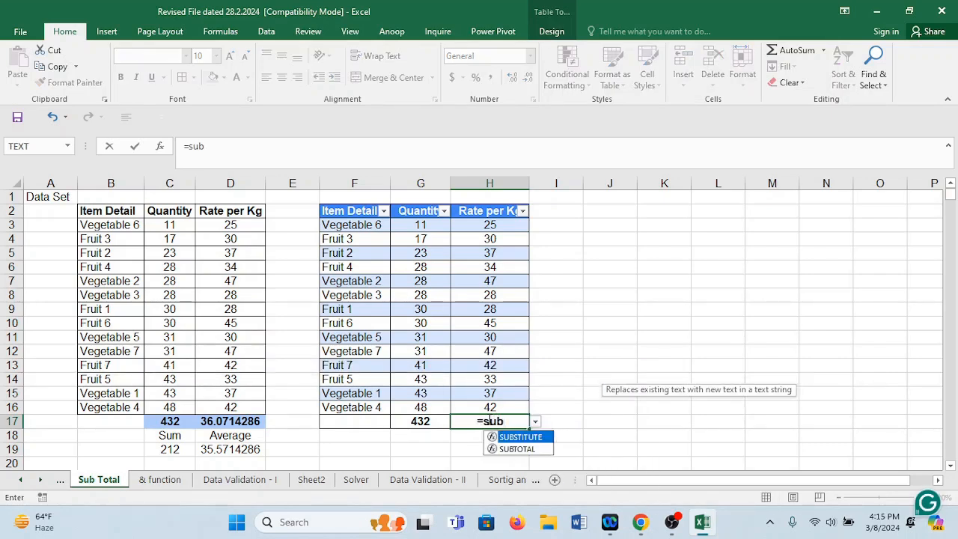
{"action": "key", "text": "Down"}
{"action": "key", "text": "Tab"}
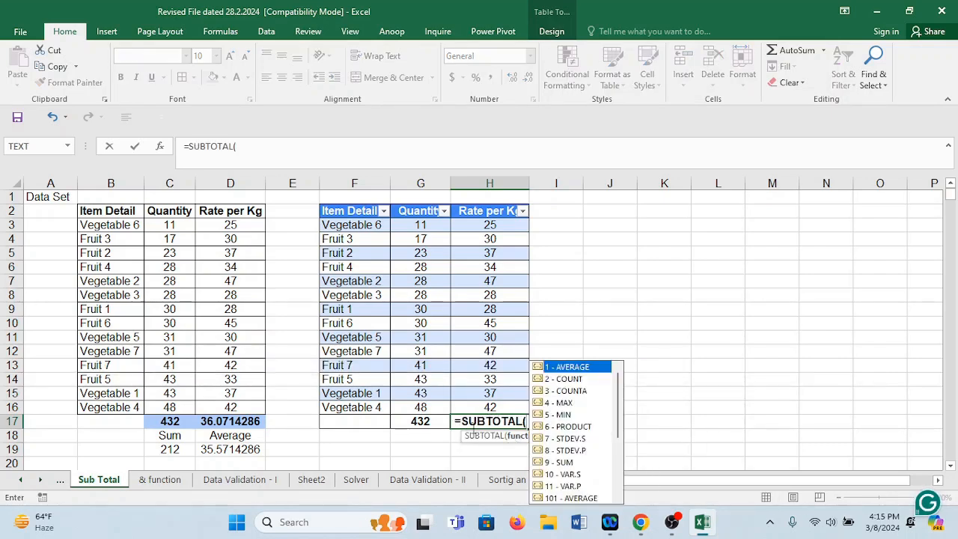
{"action": "left_click", "coordinate": [590, 502]}
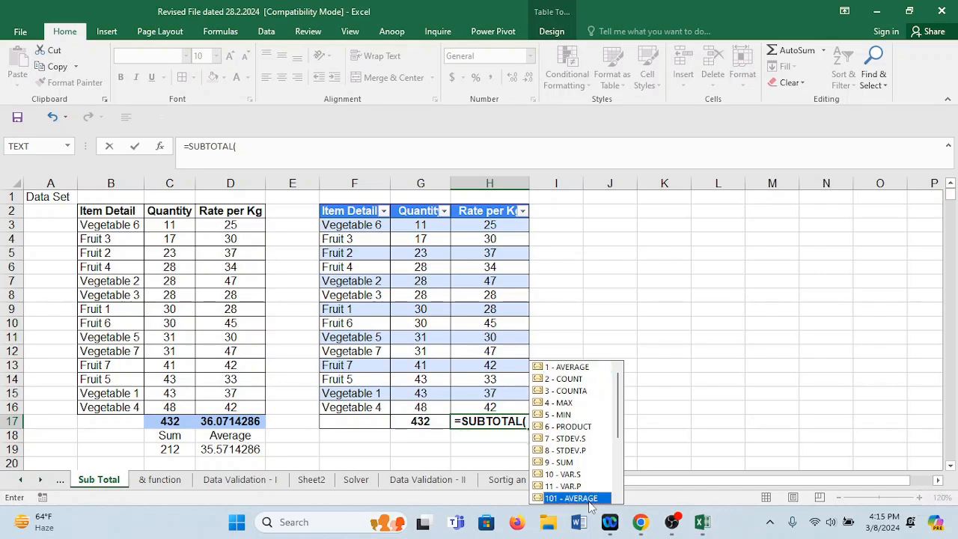
{"action": "double_click", "coordinate": [590, 498]}
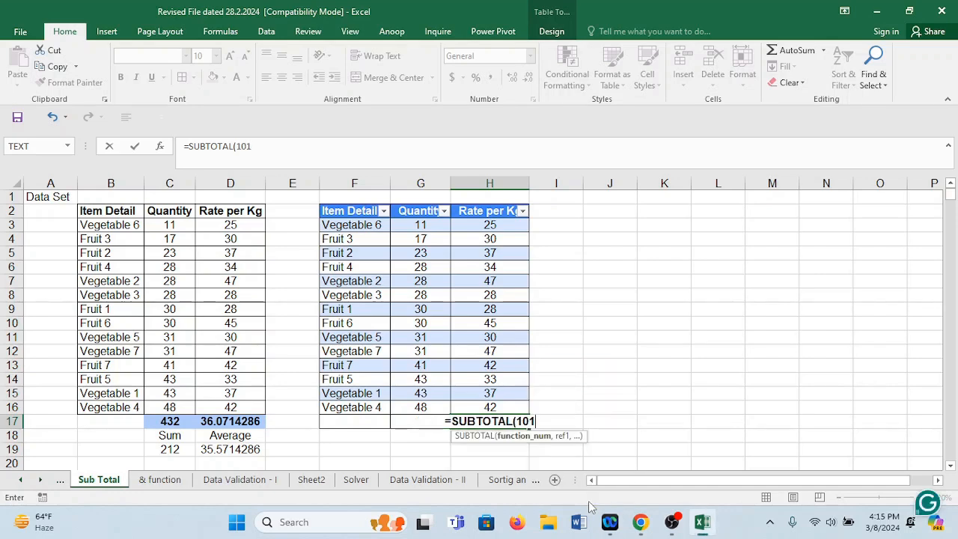
{"action": "type", "text": ","}
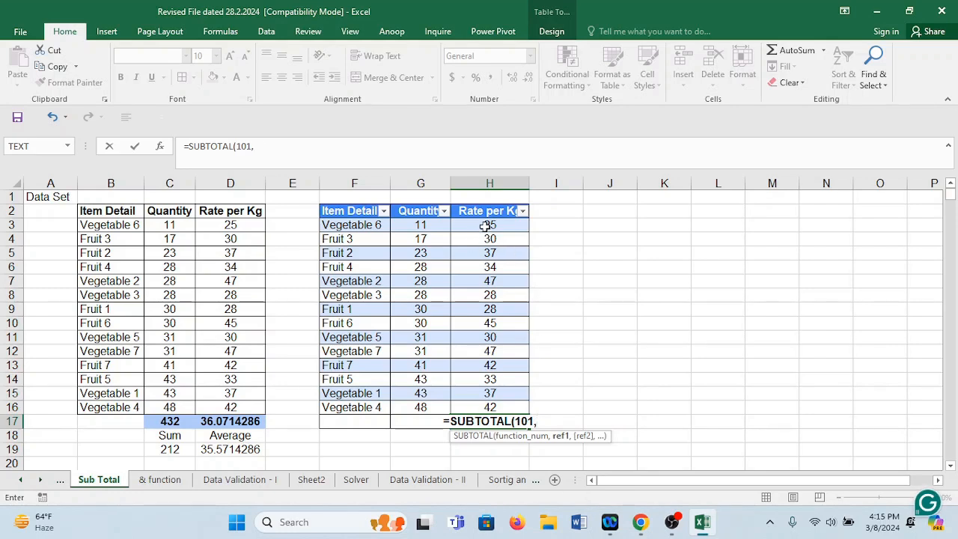
{"action": "left_click_drag", "start_coordinate": [483, 223], "coordinate": [487, 404]}
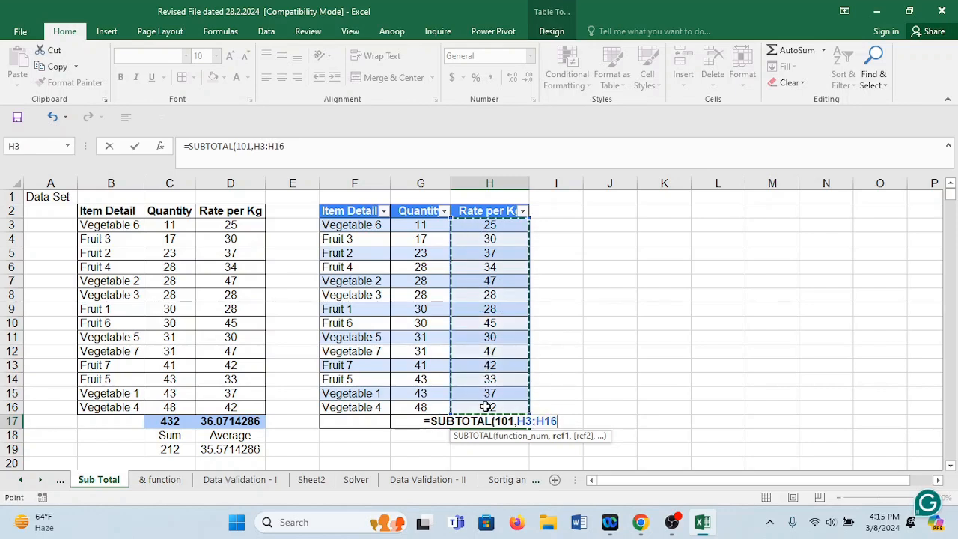
{"action": "key", "text": "Return"}
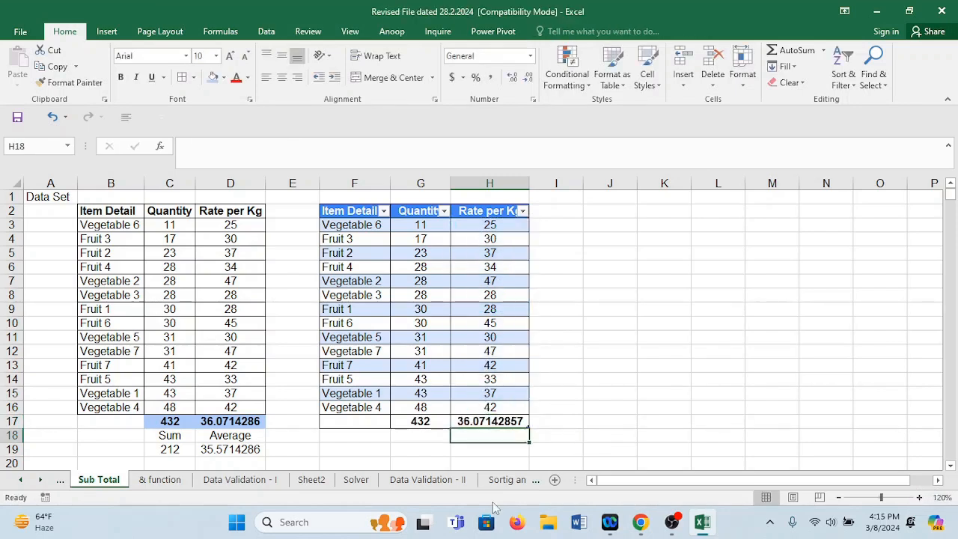
{"action": "left_click", "coordinate": [488, 422]}
{"action": "left_click", "coordinate": [234, 422]}
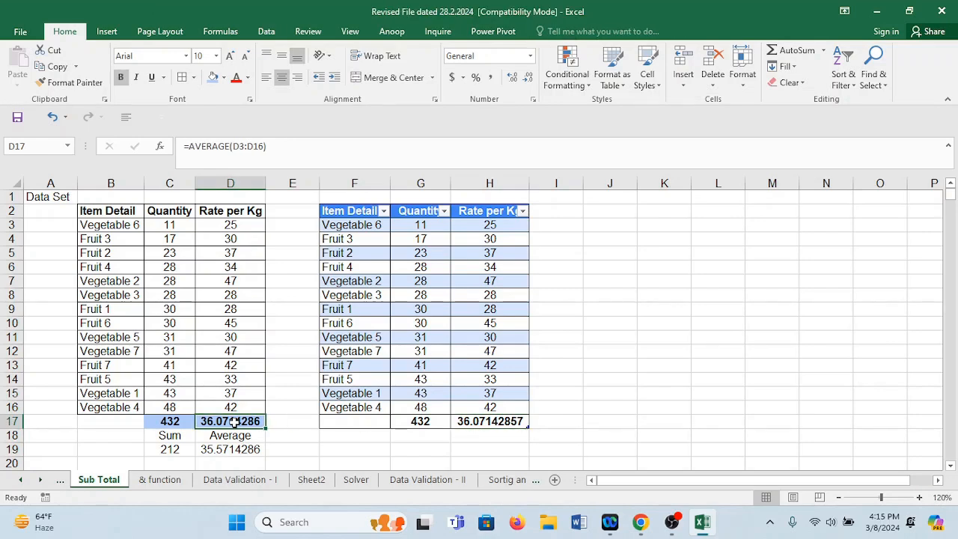
Open the new table's Item Detail filter and deselect all its values.
{"action": "left_click", "coordinate": [384, 211]}
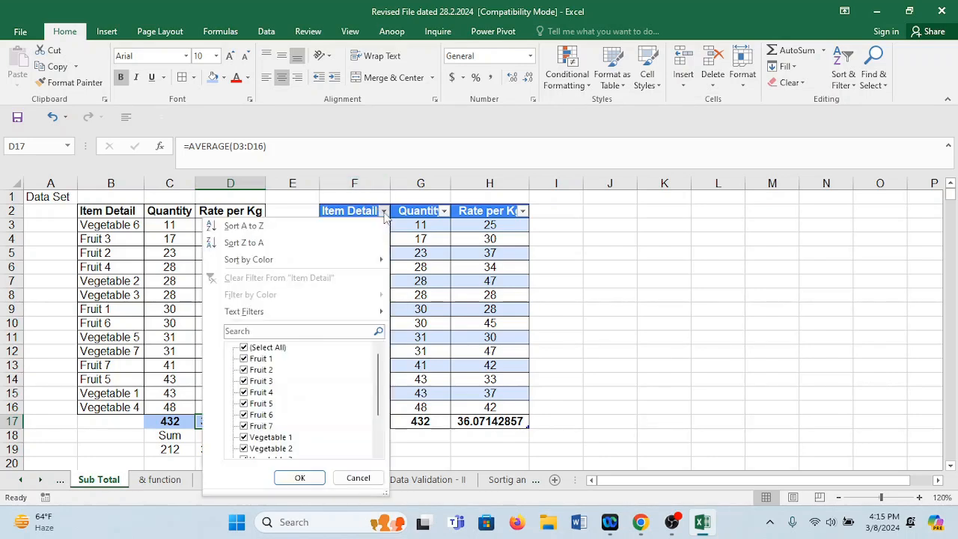
{"action": "left_click", "coordinate": [262, 348]}
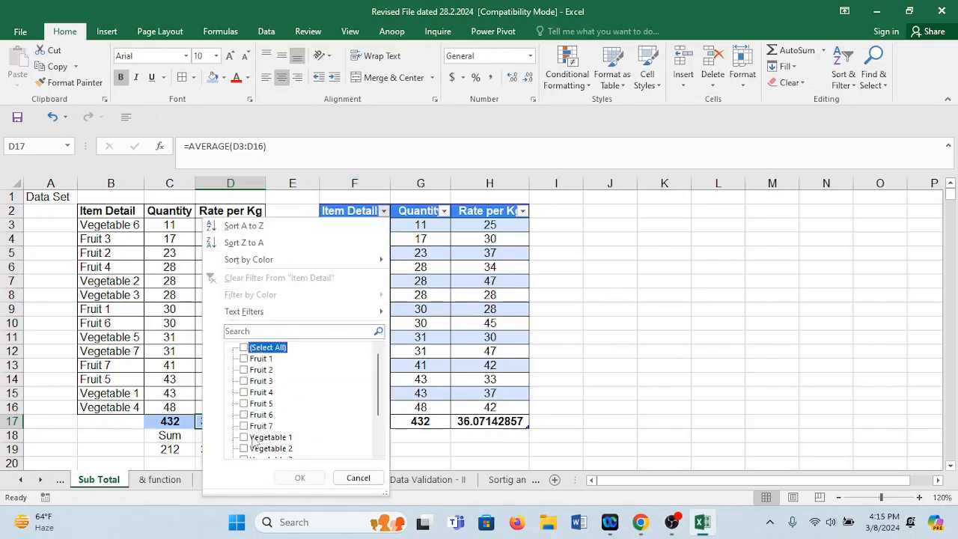
{"action": "left_click_drag", "start_coordinate": [379, 412], "coordinate": [368, 453]}
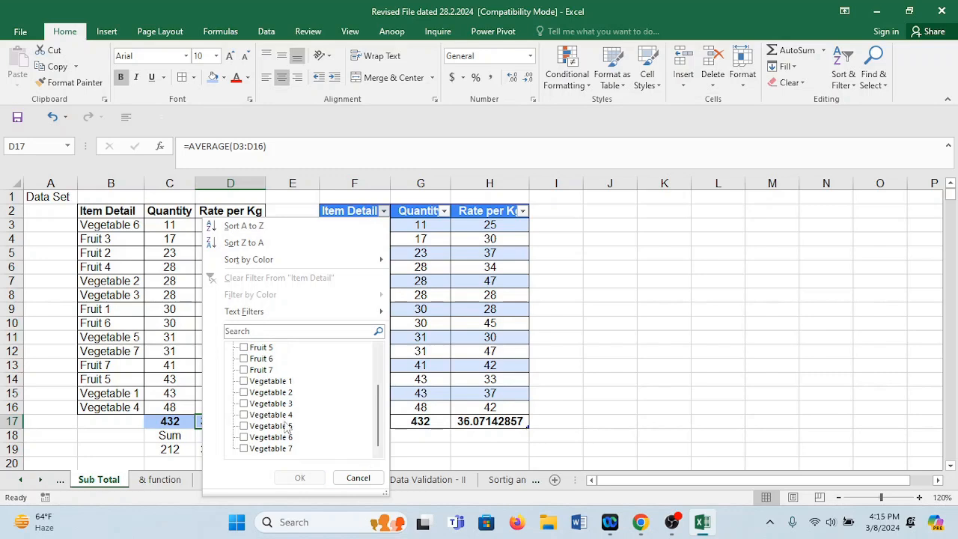
{"action": "left_click", "coordinate": [254, 381]}
{"action": "left_click", "coordinate": [254, 405]}
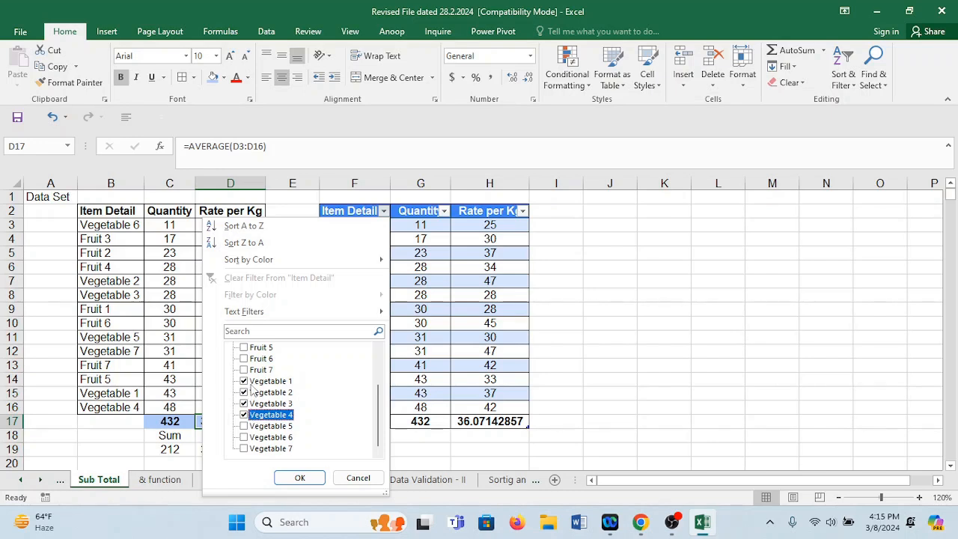
{"action": "left_click", "coordinate": [254, 381]}
{"action": "left_click", "coordinate": [254, 392]}
{"action": "left_click", "coordinate": [254, 403]}
{"action": "left_click", "coordinate": [252, 415]}
{"action": "left_click_drag", "start_coordinate": [381, 409], "coordinate": [381, 378]}
Filter the new table's Item Detail column to show only Fruit 1 through Fruit 7.
{"action": "left_click", "coordinate": [269, 360]}
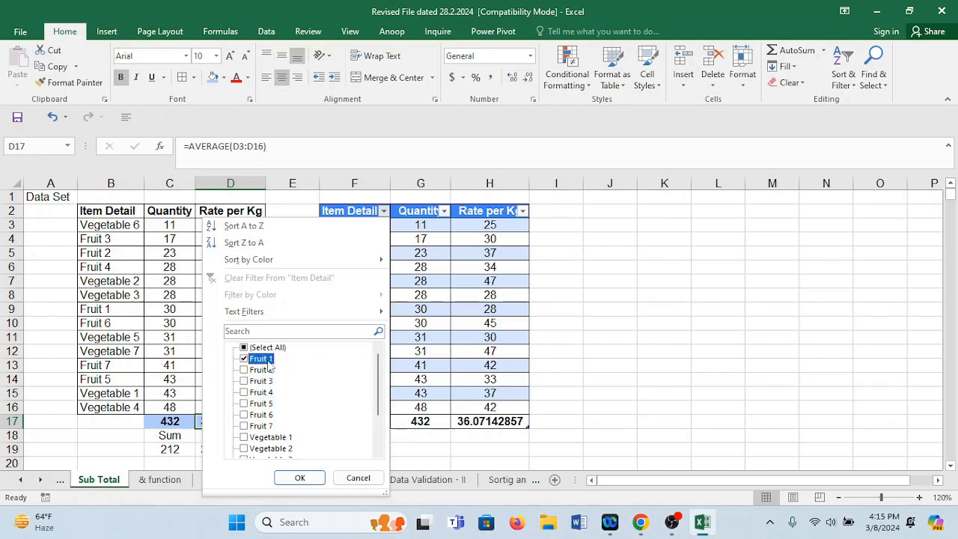
{"action": "left_click", "coordinate": [266, 370]}
{"action": "left_click", "coordinate": [265, 381]}
{"action": "left_click", "coordinate": [262, 392]}
{"action": "left_click", "coordinate": [262, 403]}
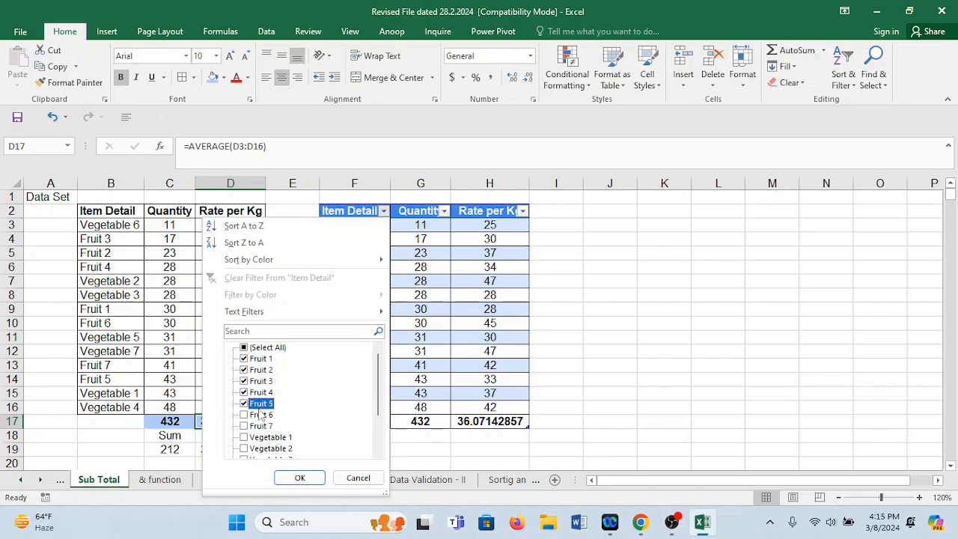
{"action": "left_click", "coordinate": [262, 414]}
{"action": "left_click", "coordinate": [260, 426]}
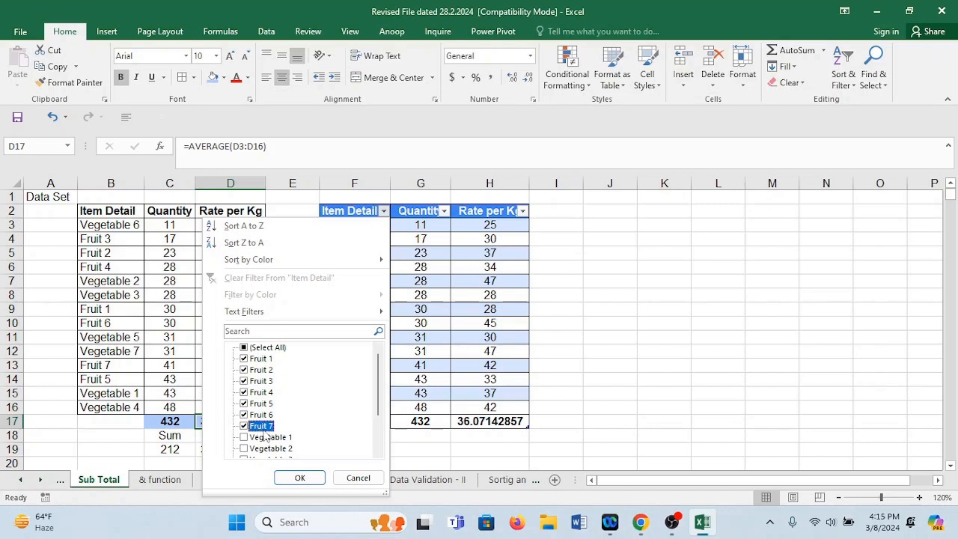
{"action": "left_click", "coordinate": [314, 480]}
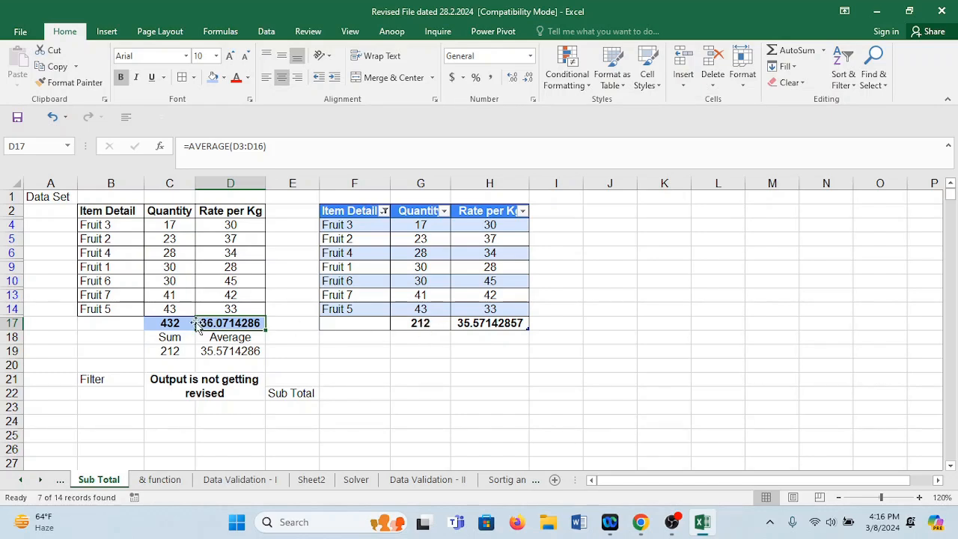
Copy the Sum and Average labels from C18:D18 to G18:H18 beneath the table's subtotals.
{"action": "left_click_drag", "start_coordinate": [170, 337], "coordinate": [228, 338]}
{"action": "key", "text": "ctrl+c"}
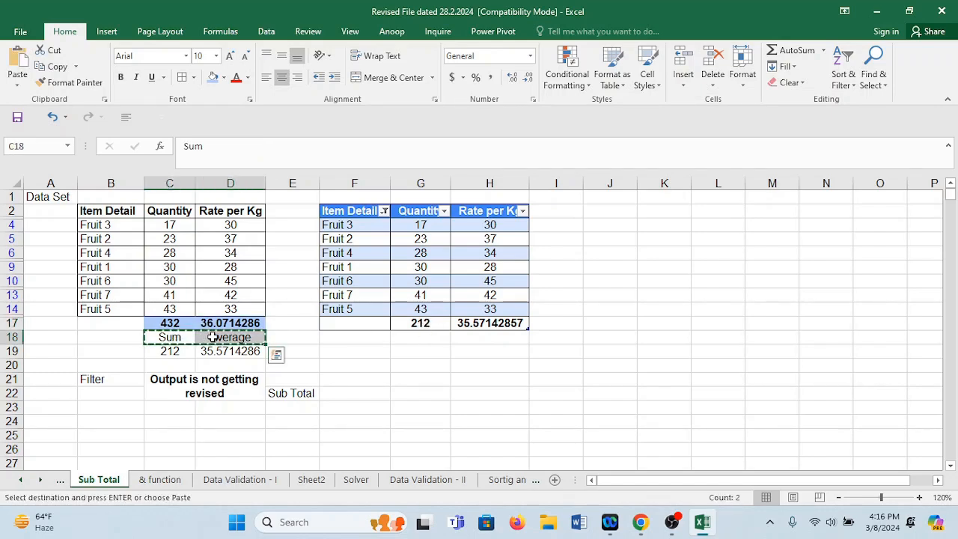
{"action": "left_click", "coordinate": [397, 338]}
{"action": "key", "text": "ctrl+v"}
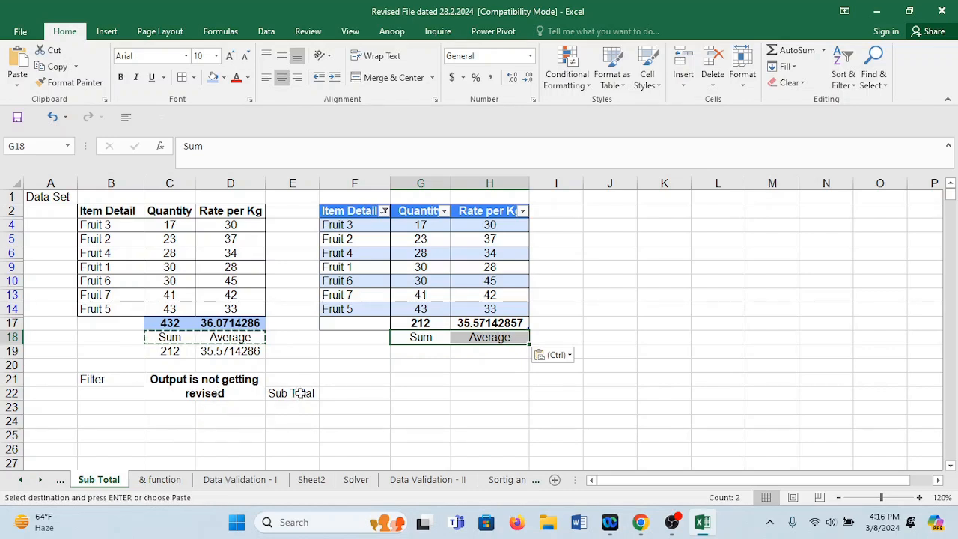
Change the table's Item Detail filter to show only Vegetable 1 through Vegetable 7.
{"action": "left_click", "coordinate": [384, 211]}
{"action": "left_click", "coordinate": [244, 347]}
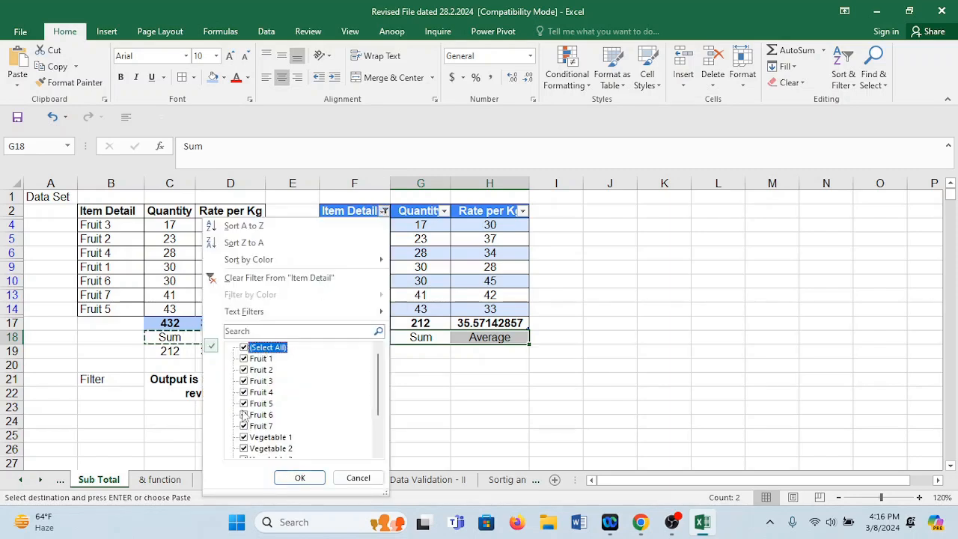
{"action": "left_click", "coordinate": [256, 350]}
{"action": "left_click", "coordinate": [252, 439]}
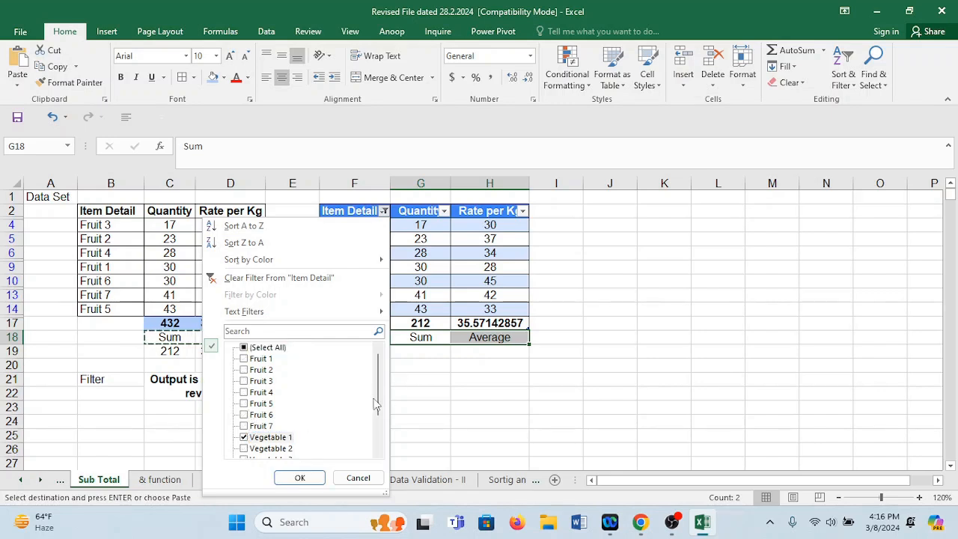
{"action": "left_click_drag", "start_coordinate": [378, 404], "coordinate": [378, 436]}
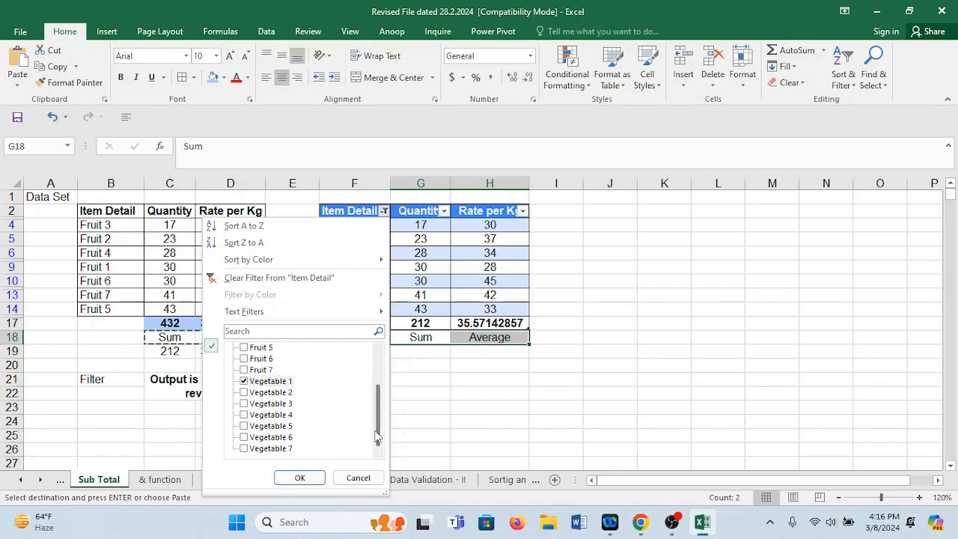
{"action": "left_click", "coordinate": [257, 392]}
{"action": "left_click", "coordinate": [253, 405]}
{"action": "left_click", "coordinate": [255, 415]}
{"action": "left_click", "coordinate": [256, 426]}
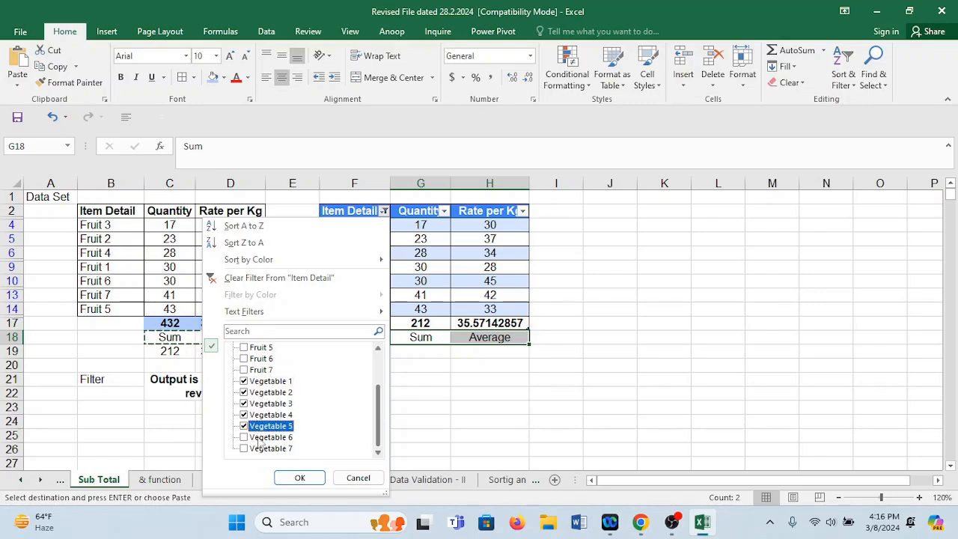
{"action": "left_click", "coordinate": [259, 438]}
{"action": "left_click", "coordinate": [258, 449]}
{"action": "left_click", "coordinate": [302, 479]}
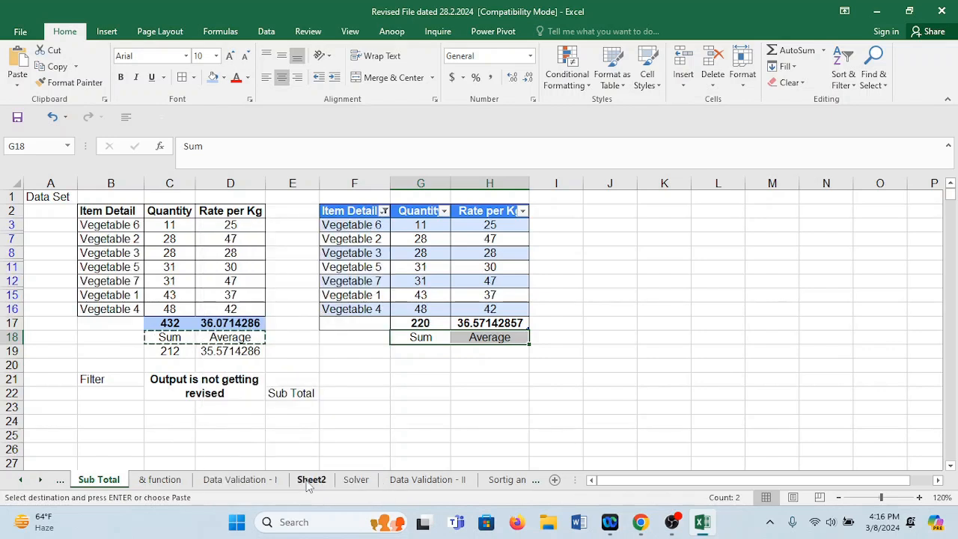
Check the SUBTOTAL sum in G17 and the SUBTOTAL average in H17 for the filtered vegetables.
{"action": "left_click", "coordinate": [441, 368]}
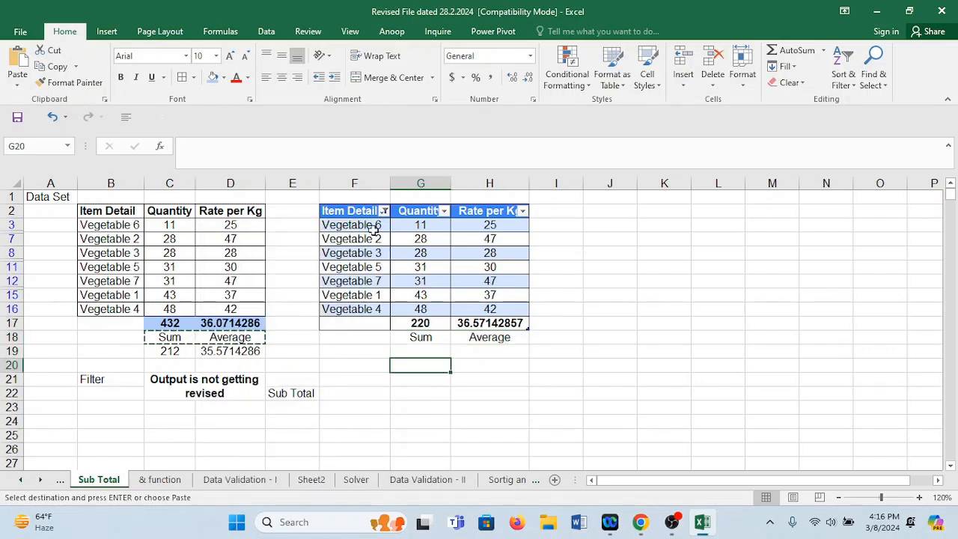
{"action": "left_click", "coordinate": [435, 327]}
{"action": "left_click", "coordinate": [502, 325]}
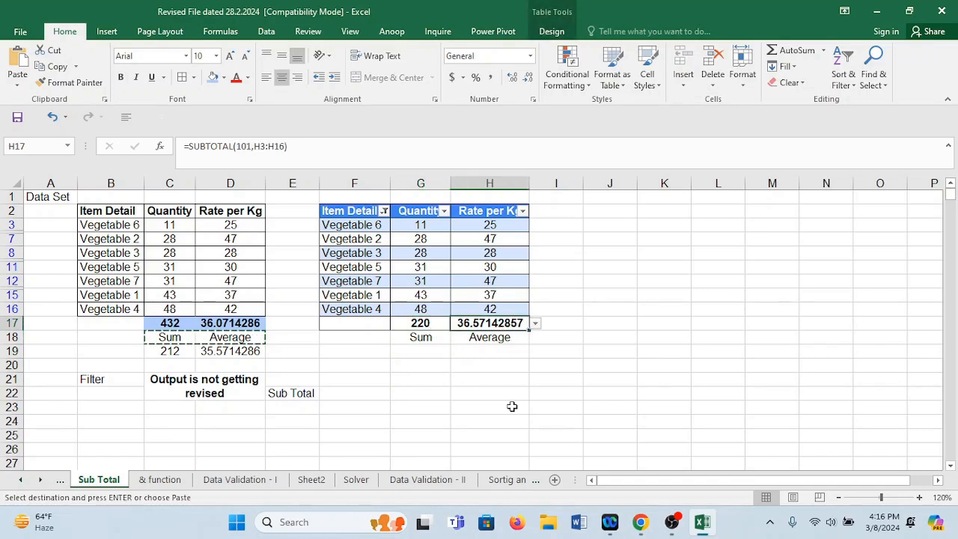